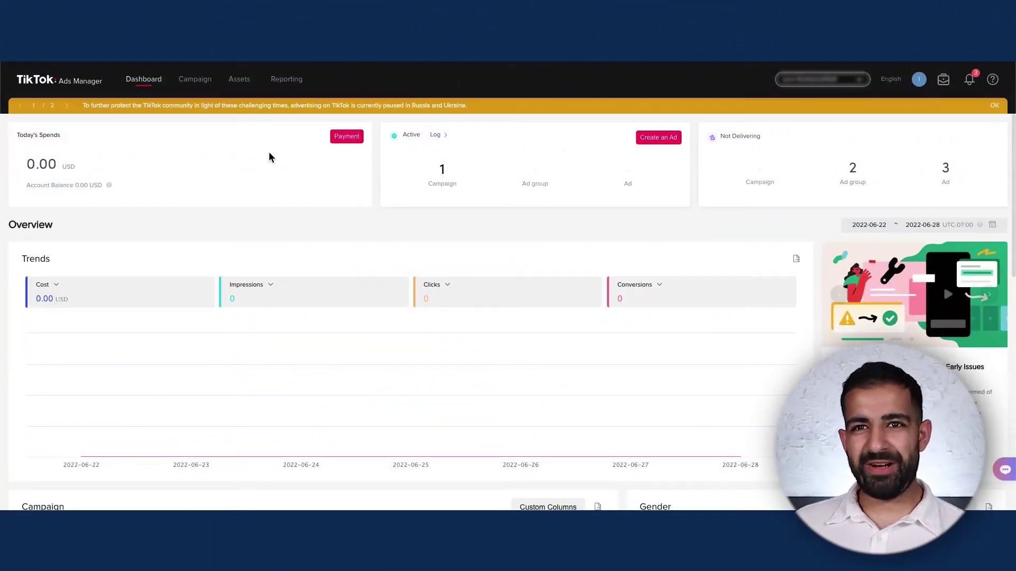
Go to Events from the Assets menu and manage Web Events to reach the pixel list
mouse_move(244, 85)
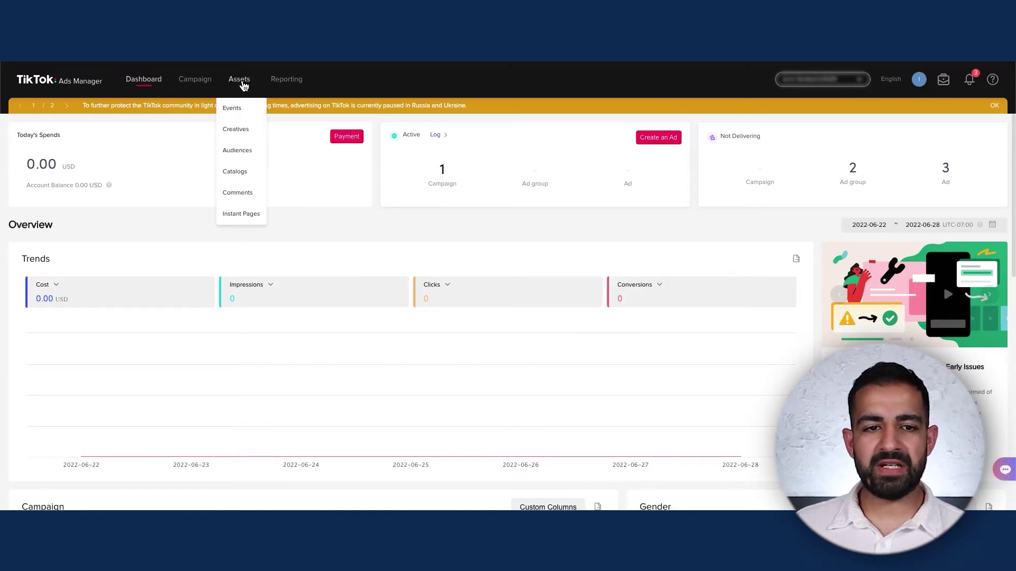
left_click(240, 113)
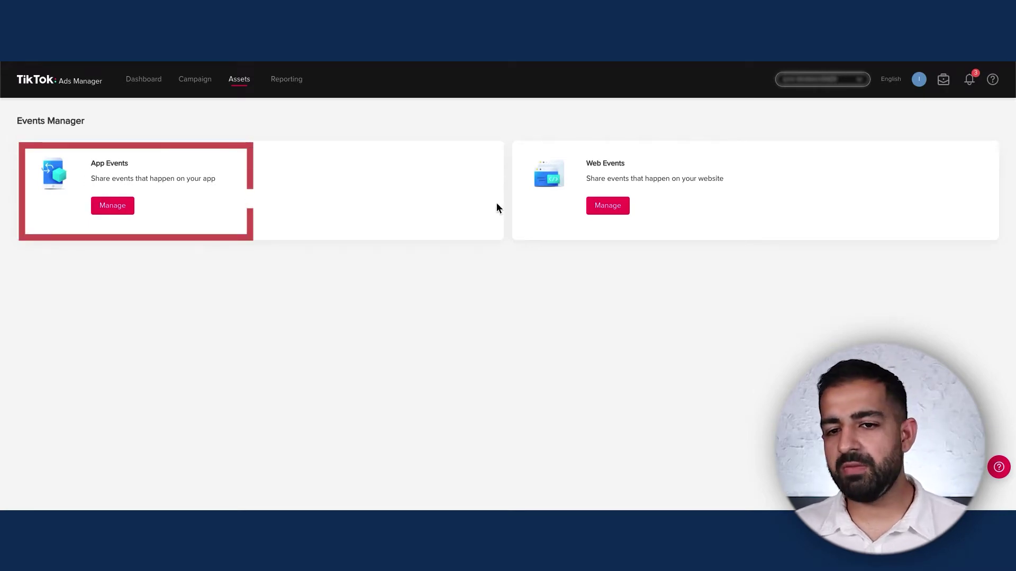
left_click(618, 218)
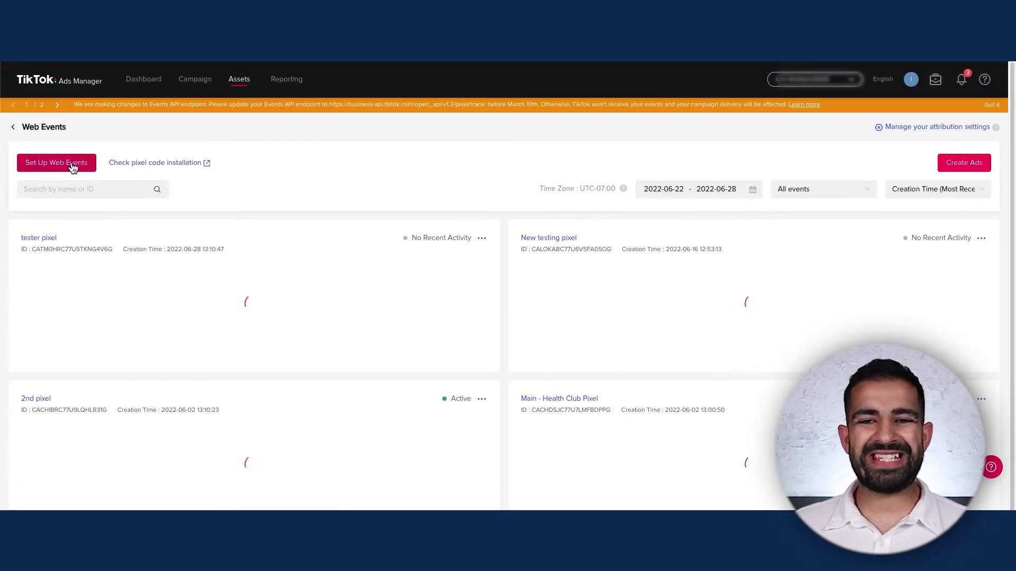
Set up a manually installed TikTok Pixel named 'Setup Testing' using Standard Mode
left_click(71, 165)
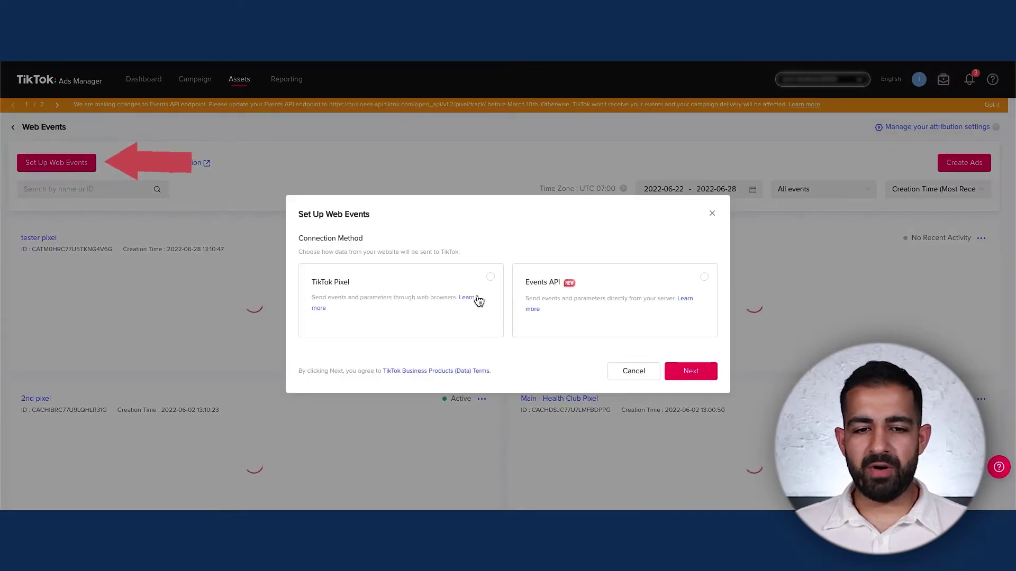
left_click(493, 286)
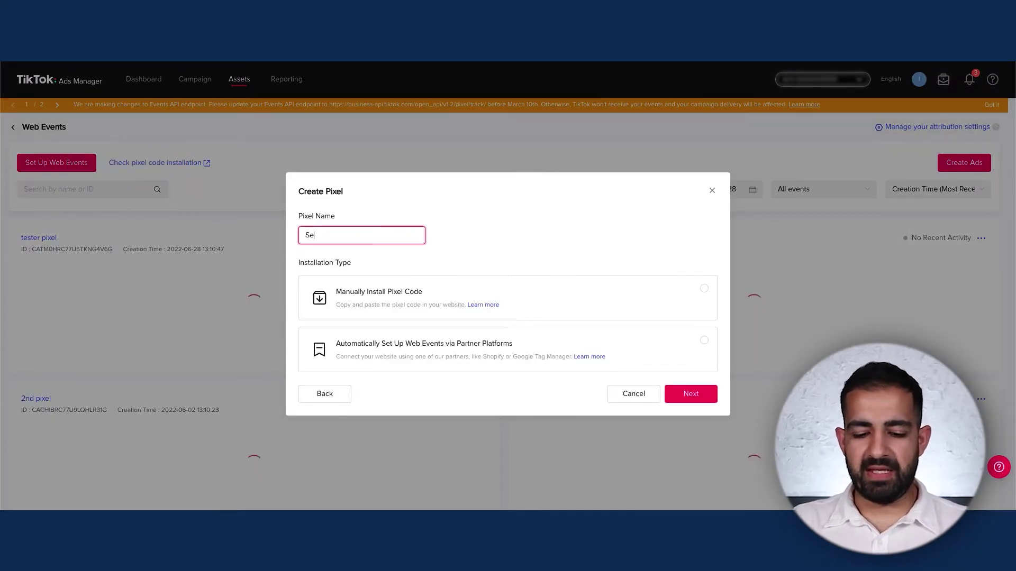
type("tup Testing")
left_click(647, 280)
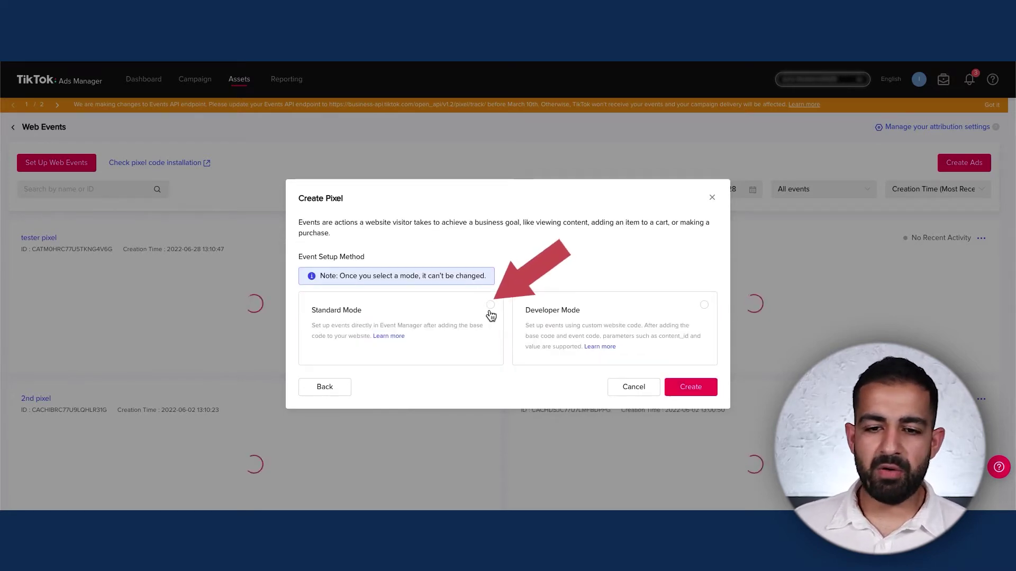
left_click(490, 315)
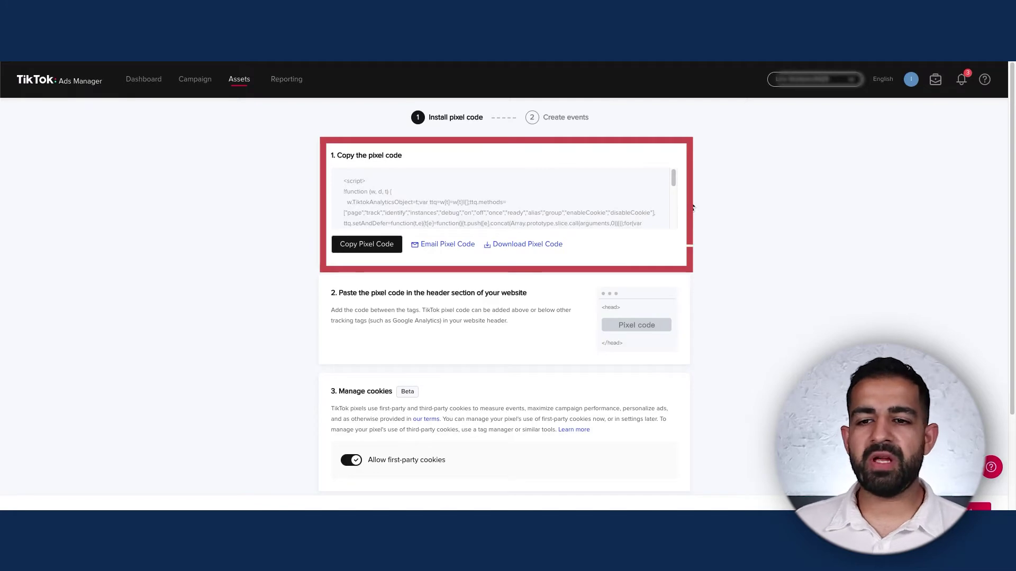
Copy the Setup Testing pixel's base code to the clipboard
mouse_move(522, 219)
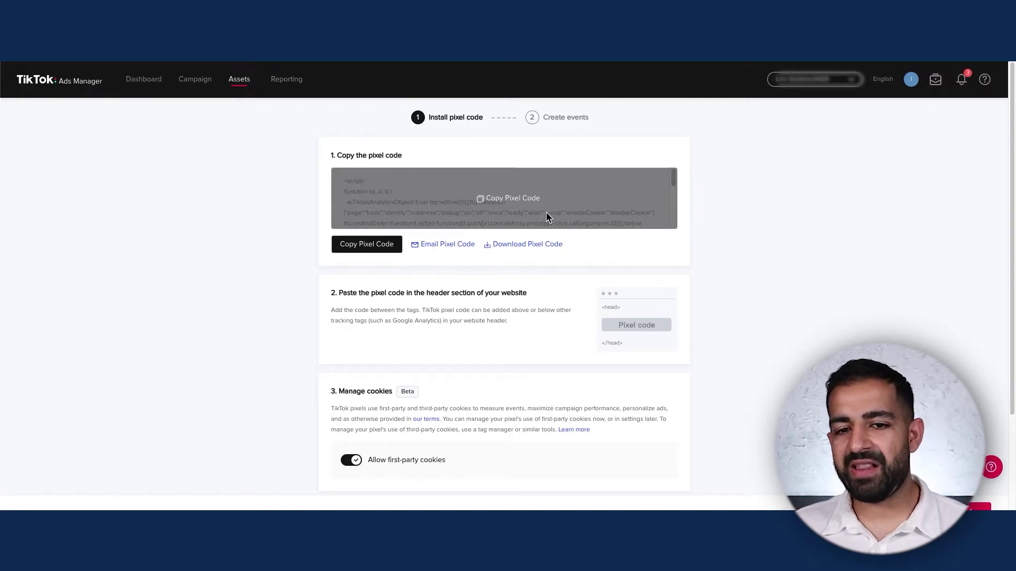
left_click(518, 206)
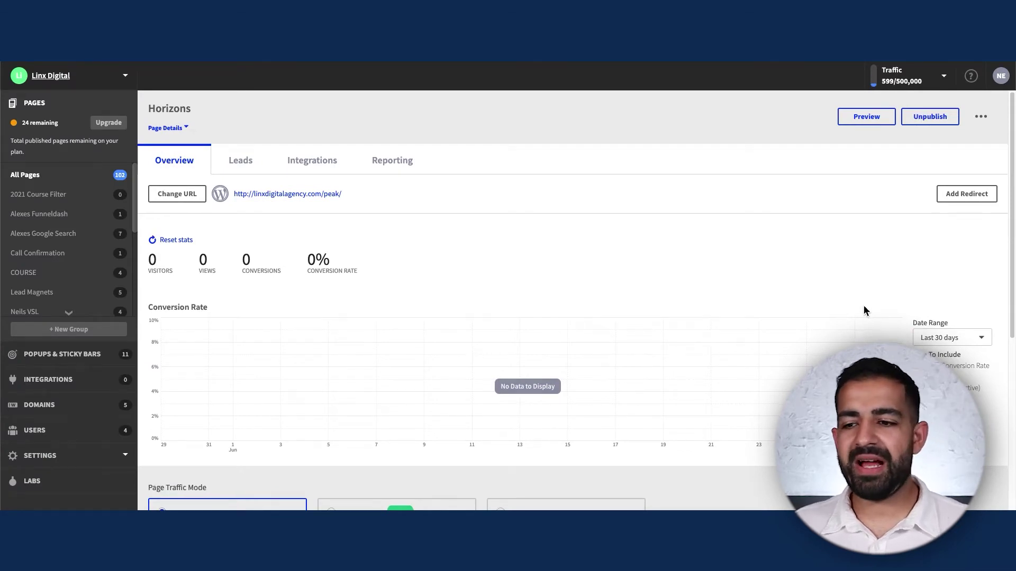
Paste the TikTok pixel code into the Horizons variant as a Head-placed script, Javascript 1
scroll(863, 305, "down", 3)
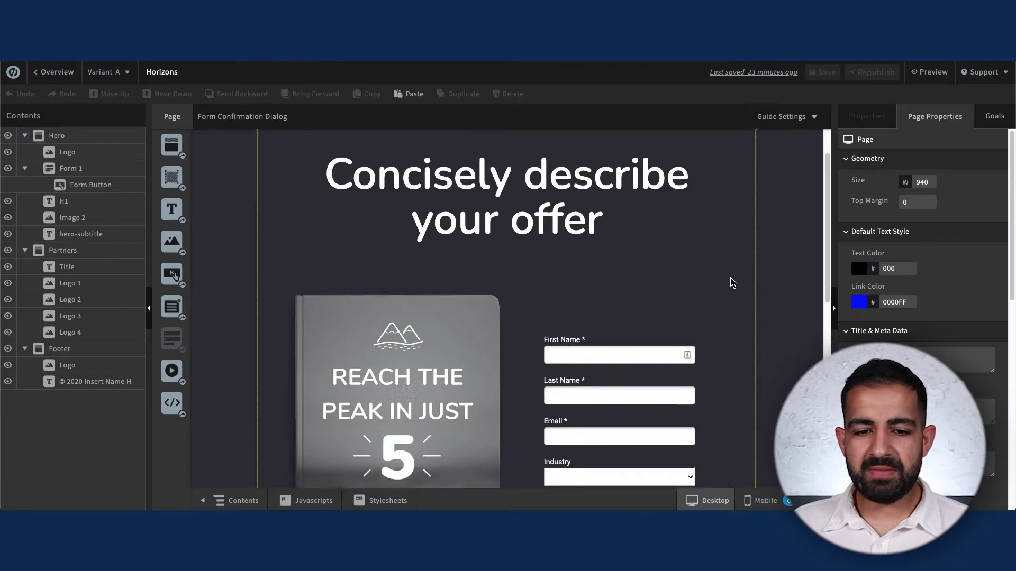
scroll(731, 282, "down", 5)
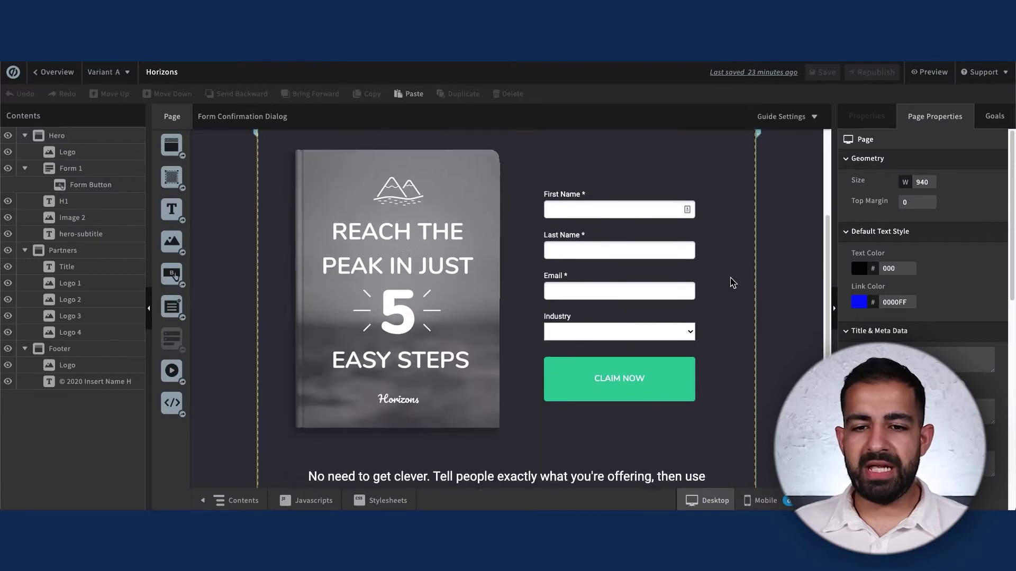
scroll(732, 282, "up", 2)
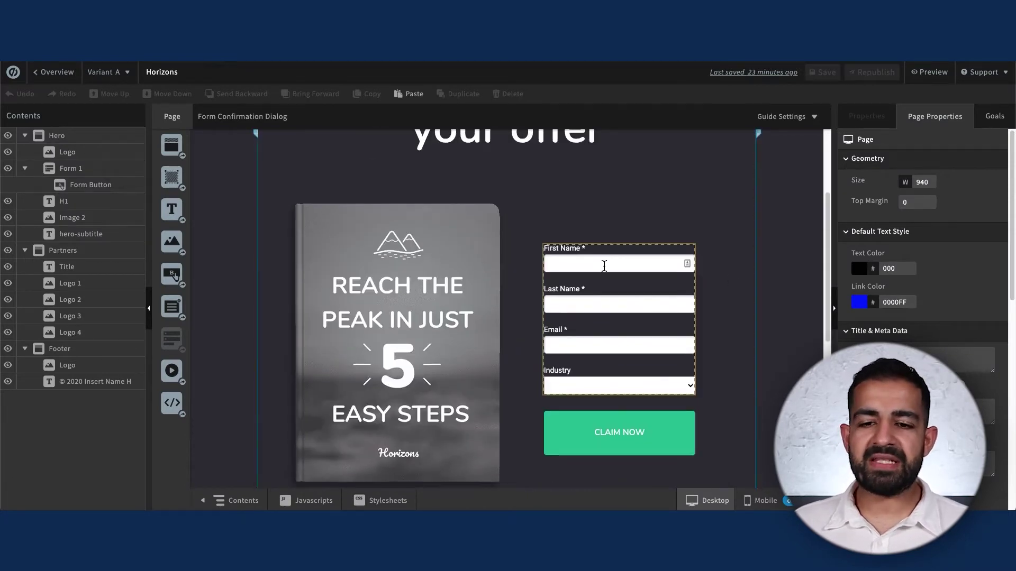
scroll(609, 275, "up", 3)
scroll(608, 281, "down", 2)
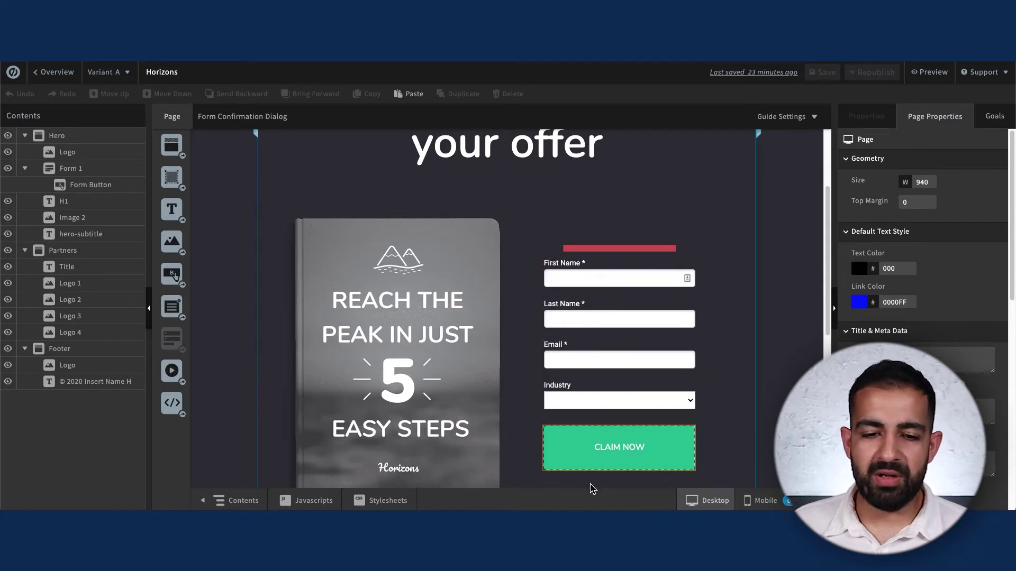
scroll(345, 367, "down", 3)
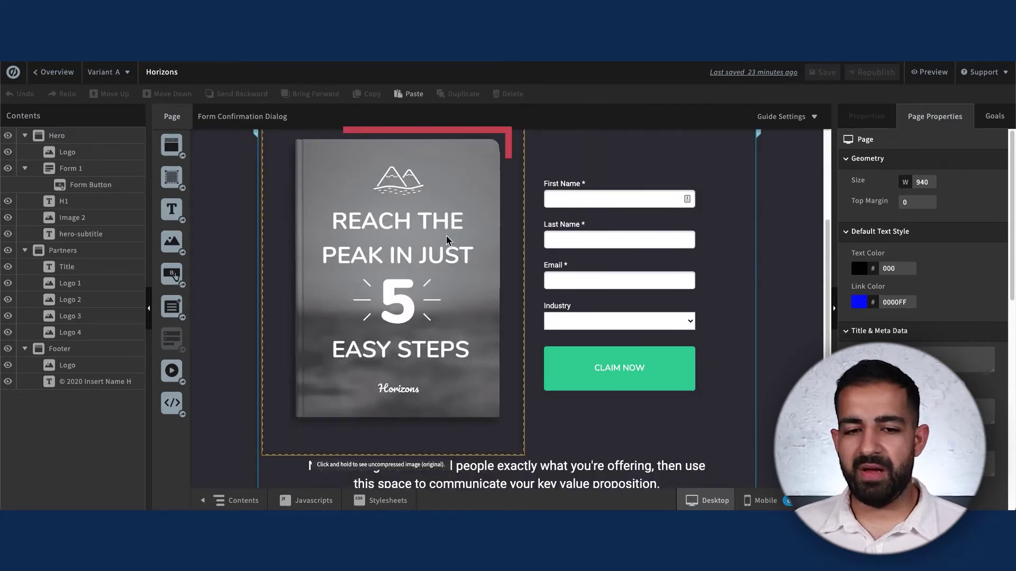
left_click(298, 500)
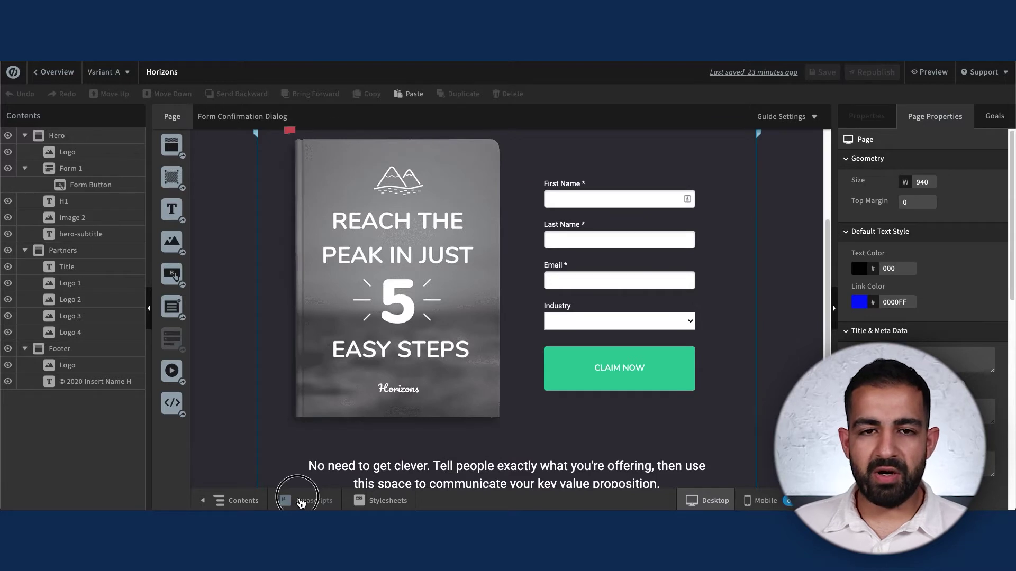
left_click(385, 150)
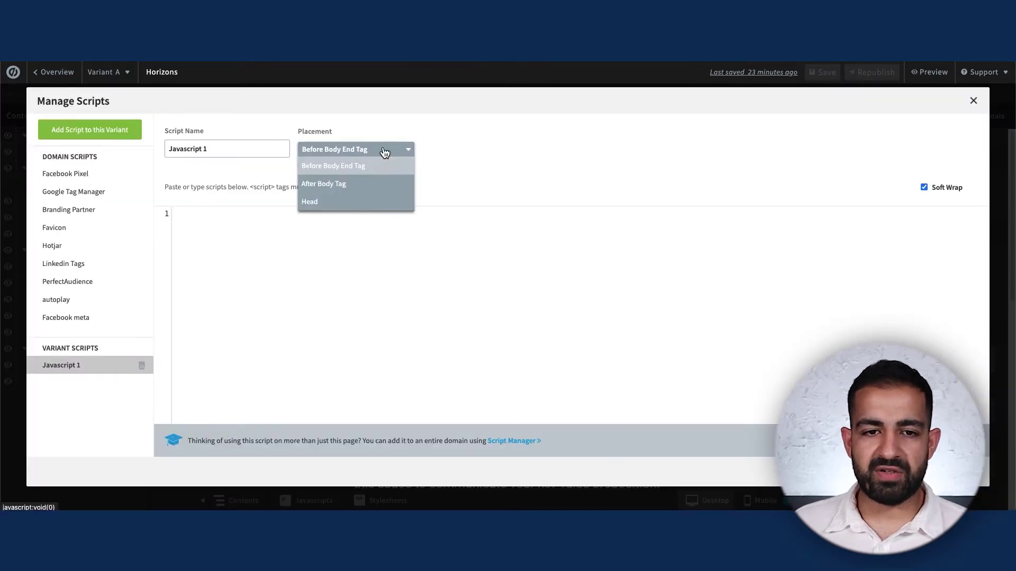
left_click(371, 202)
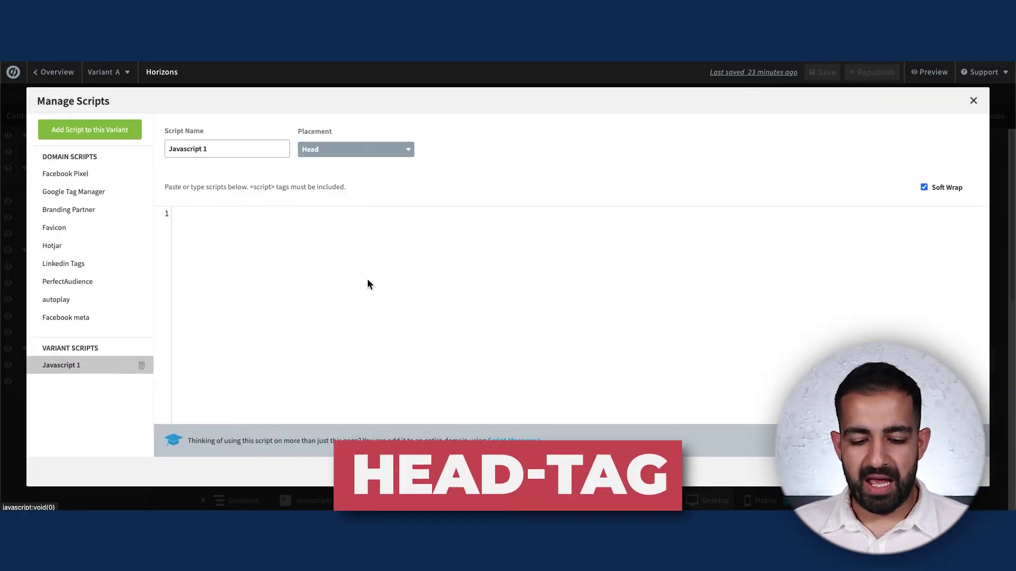
left_click(354, 236)
key("ctrl+v")
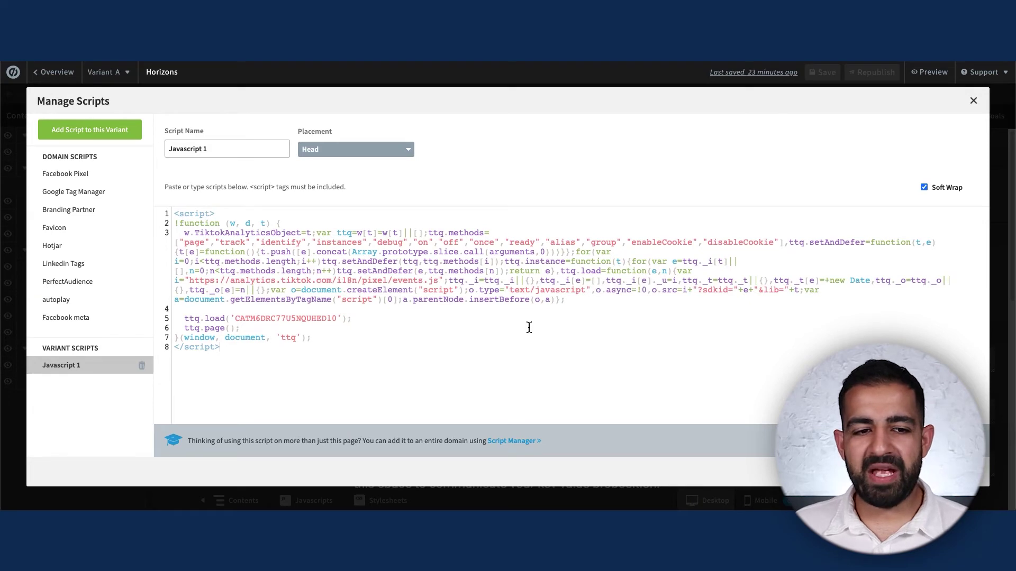
left_click_drag(423, 364, 358, 208)
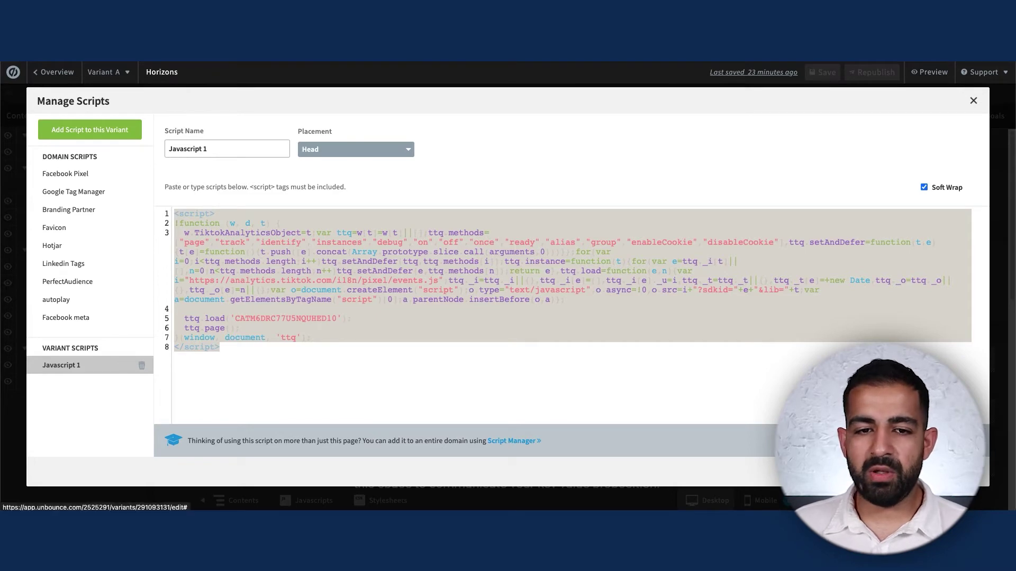
key("Escape")
scroll(486, 360, "up", 3)
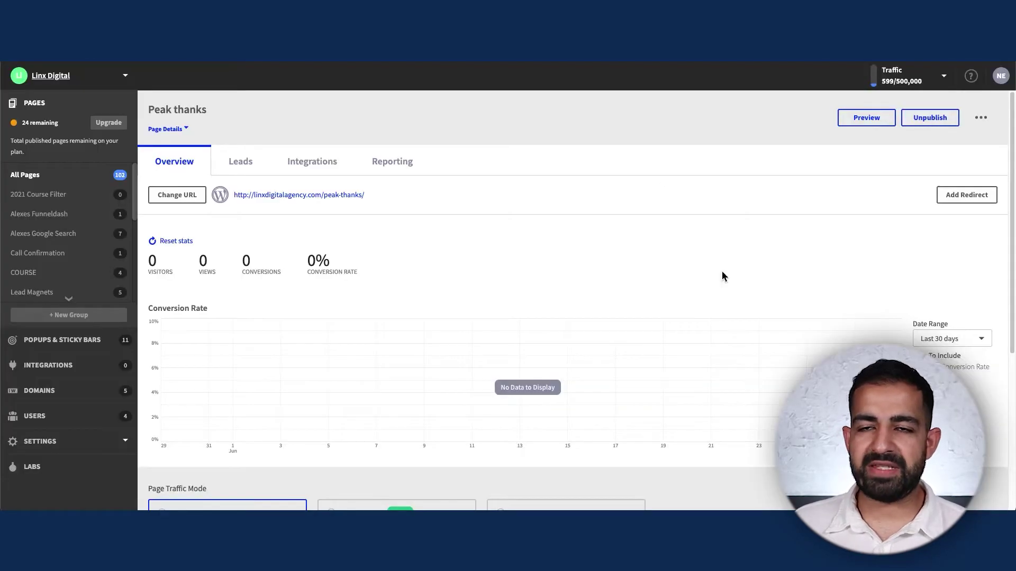
Add the pixel code to the Peak thanks page head and republish the page
scroll(723, 277, "down", 5)
scroll(723, 276, "down", 1)
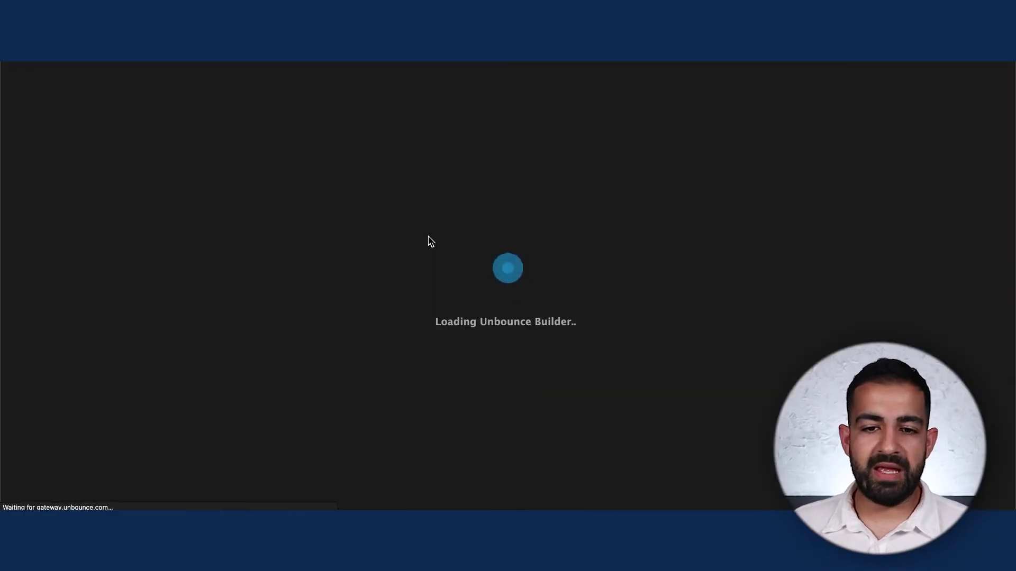
scroll(492, 212, "down", 1)
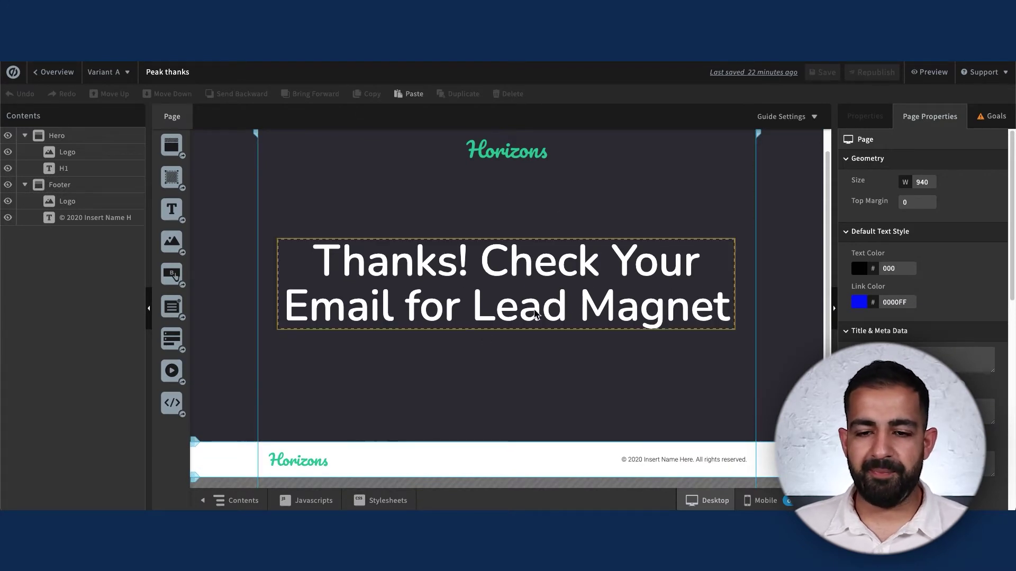
left_click(310, 500)
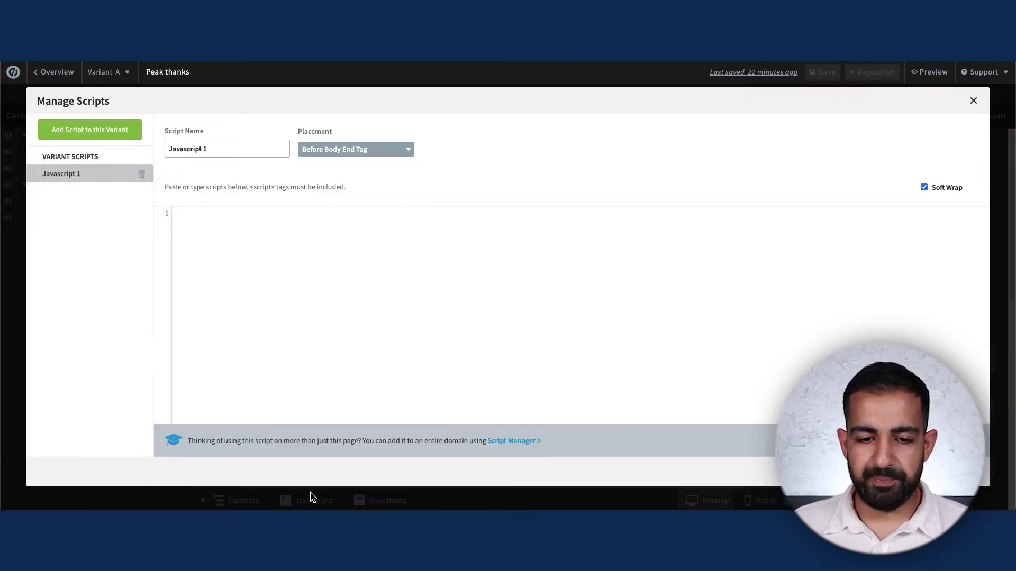
left_click(341, 149)
left_click(343, 199)
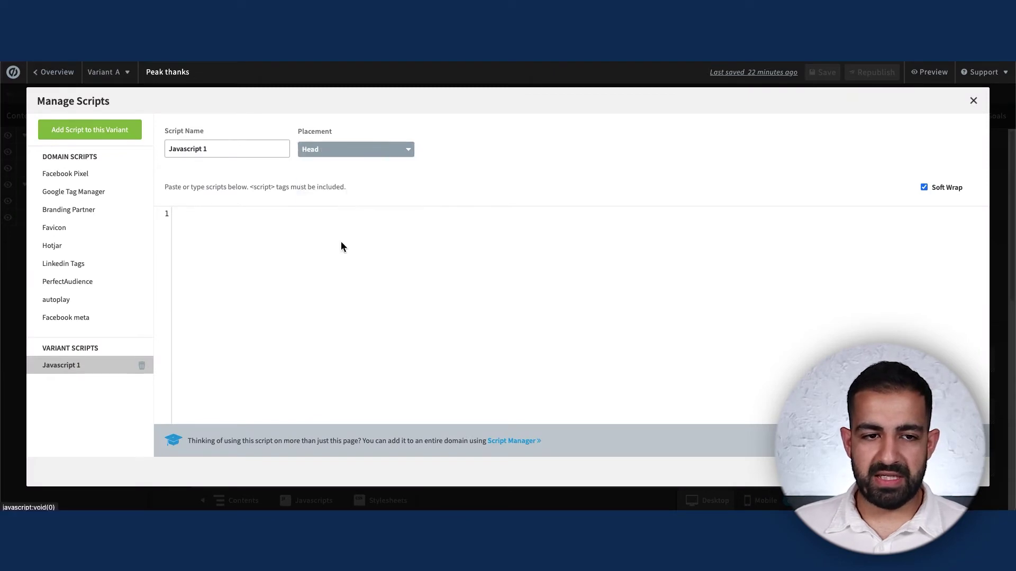
key("ctrl+v")
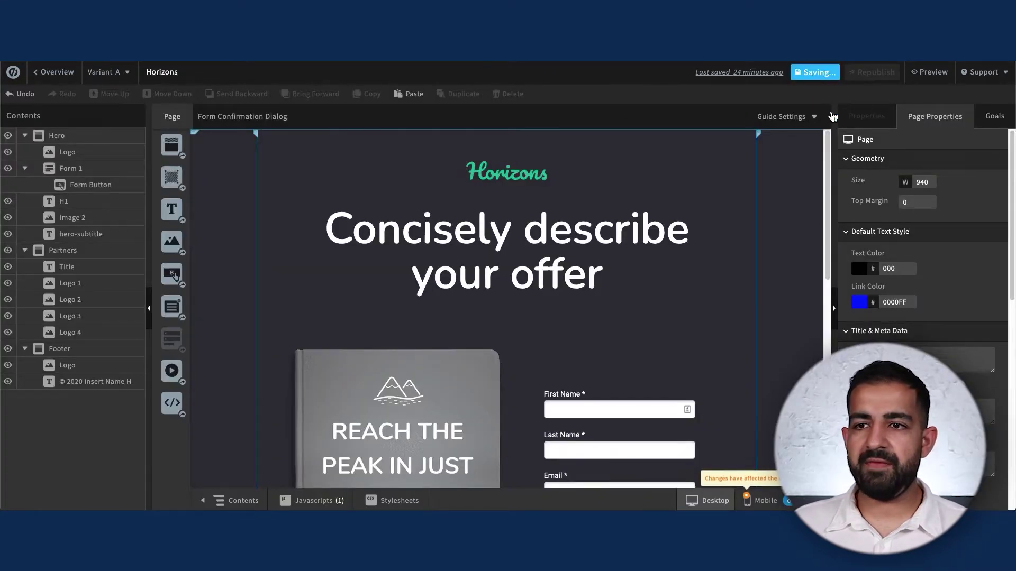
left_click(871, 73)
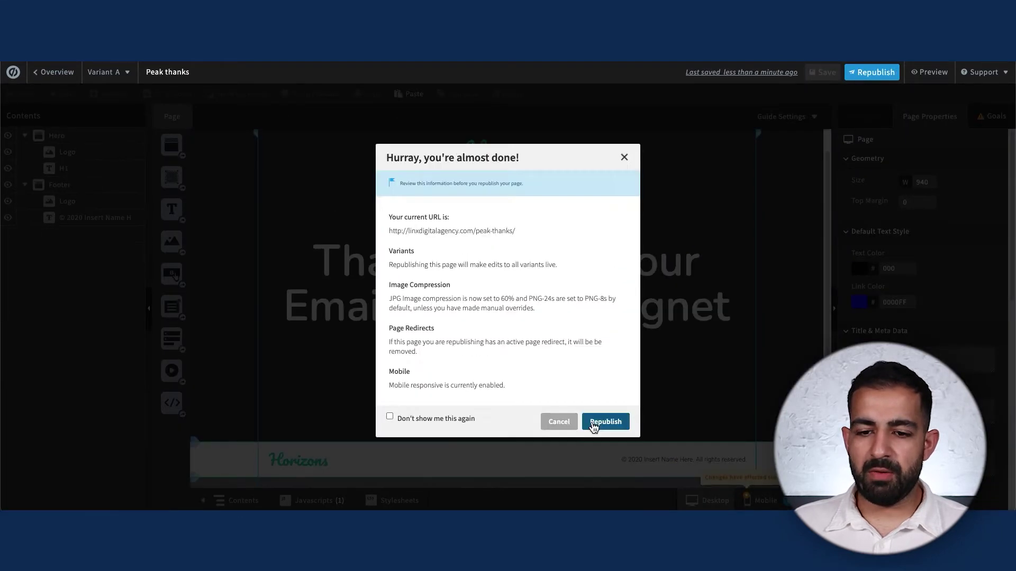
left_click(605, 421)
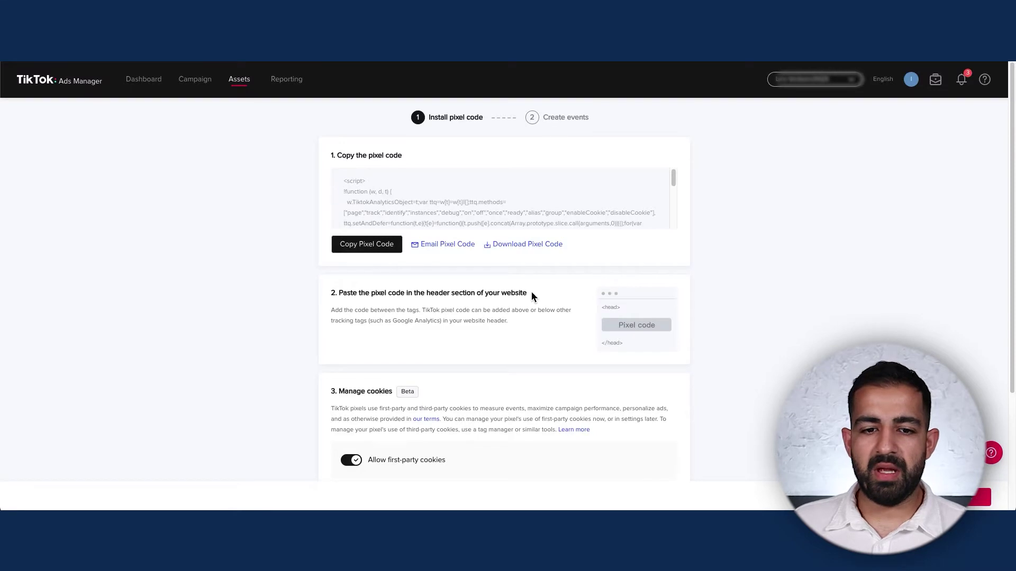
Enable Automatic Advanced Matching for the Setup Testing pixel and continue to Create events
scroll(531, 291, "down", 3)
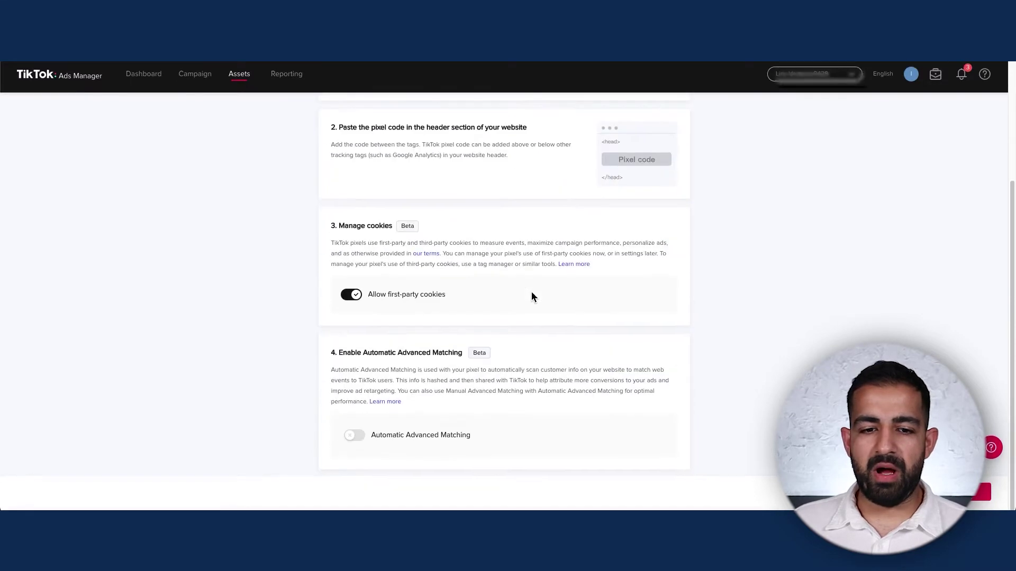
left_click(351, 443)
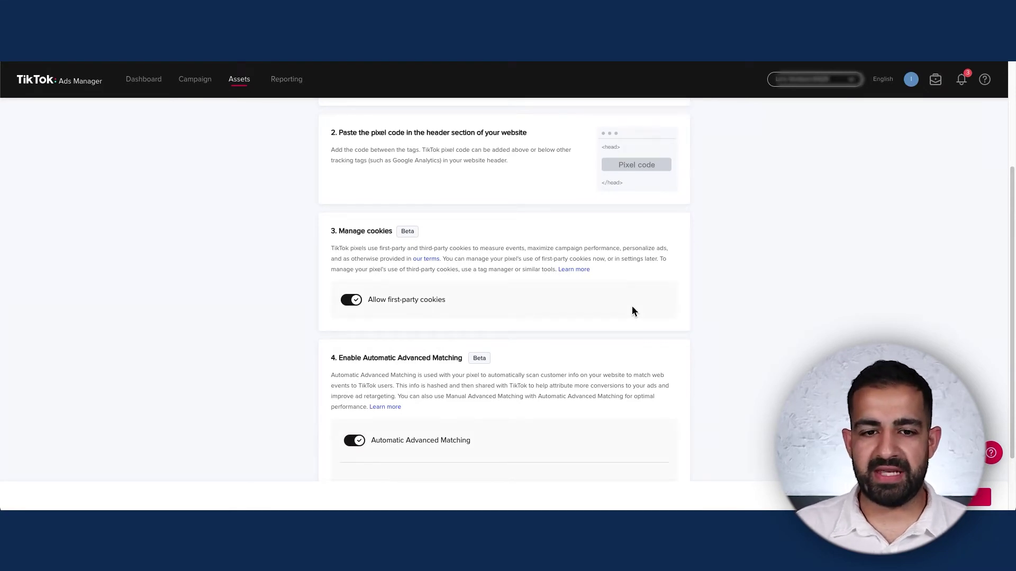
scroll(632, 308, "down", 2)
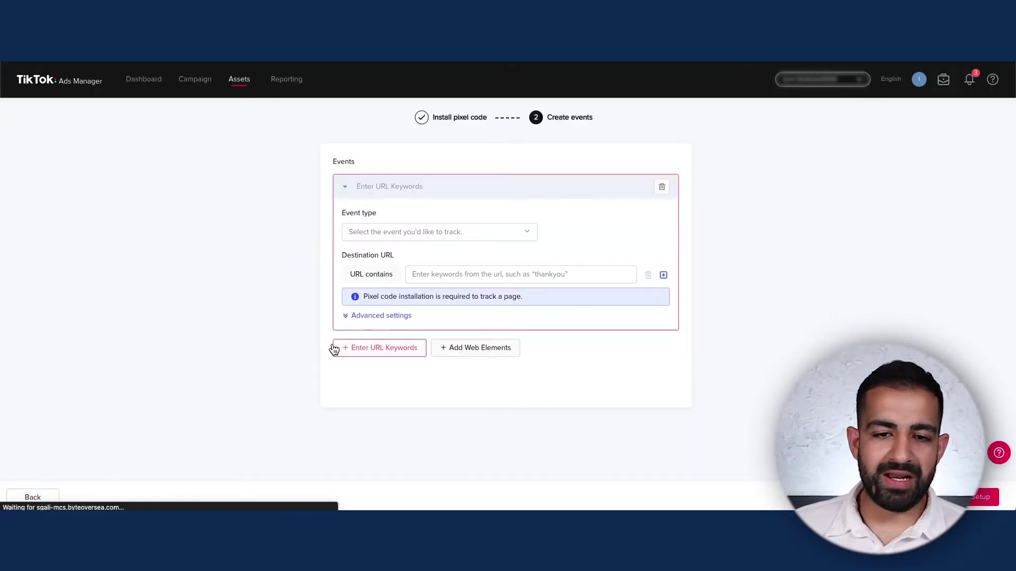
Choose View Content as the URL keyword event's type, dismissing the live-page confirmations
left_click(490, 232)
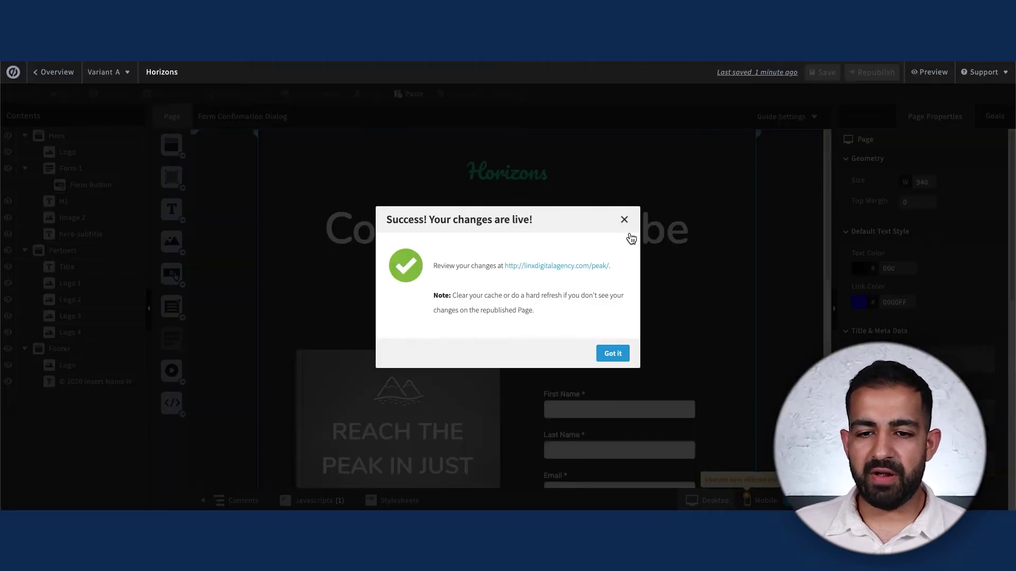
left_click(614, 353)
scroll(492, 273, "down", 5)
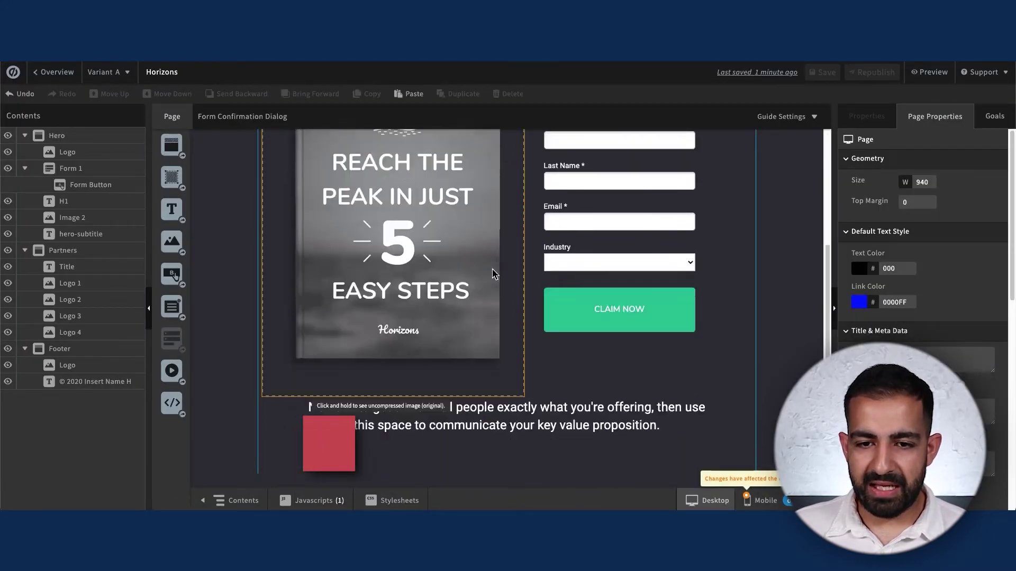
scroll(492, 273, "up", 6)
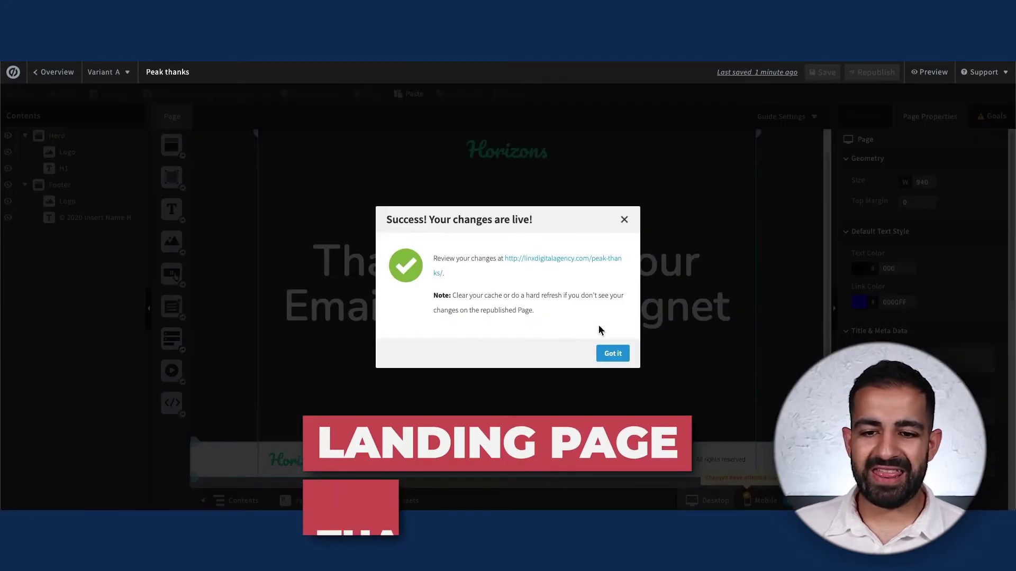
left_click(612, 353)
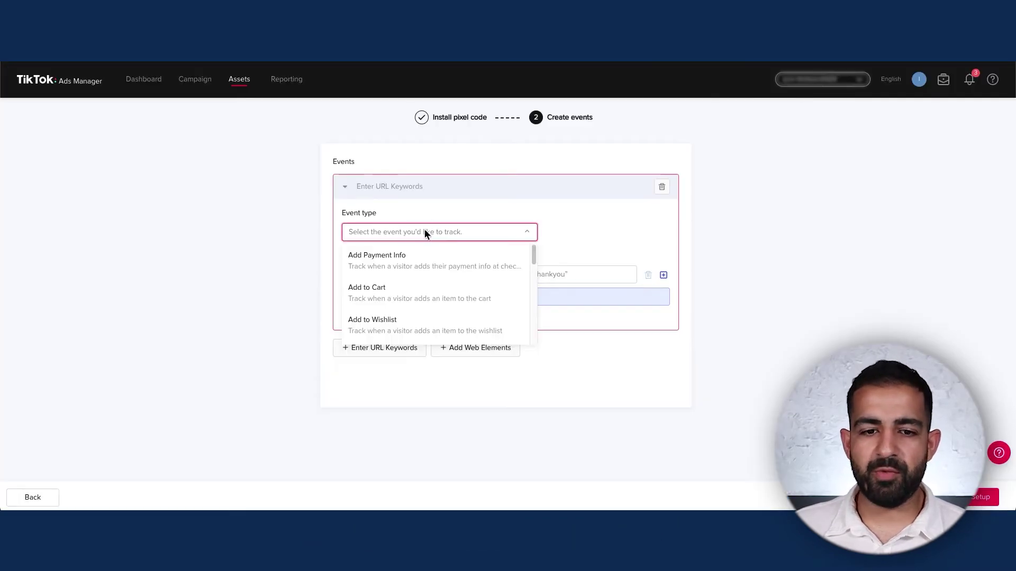
scroll(435, 279, "down", 8)
left_click(431, 319)
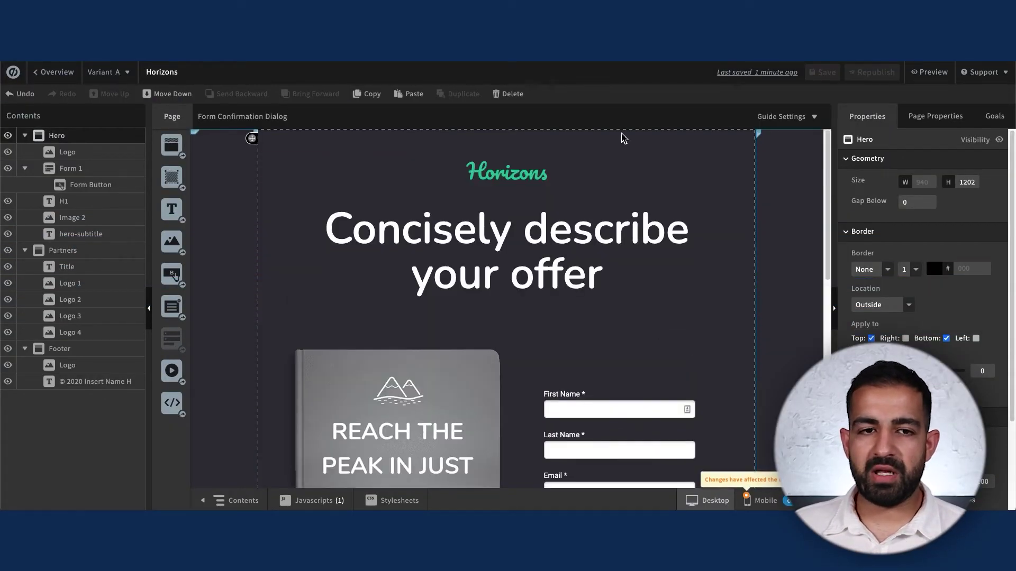
scroll(624, 138, "down", 6)
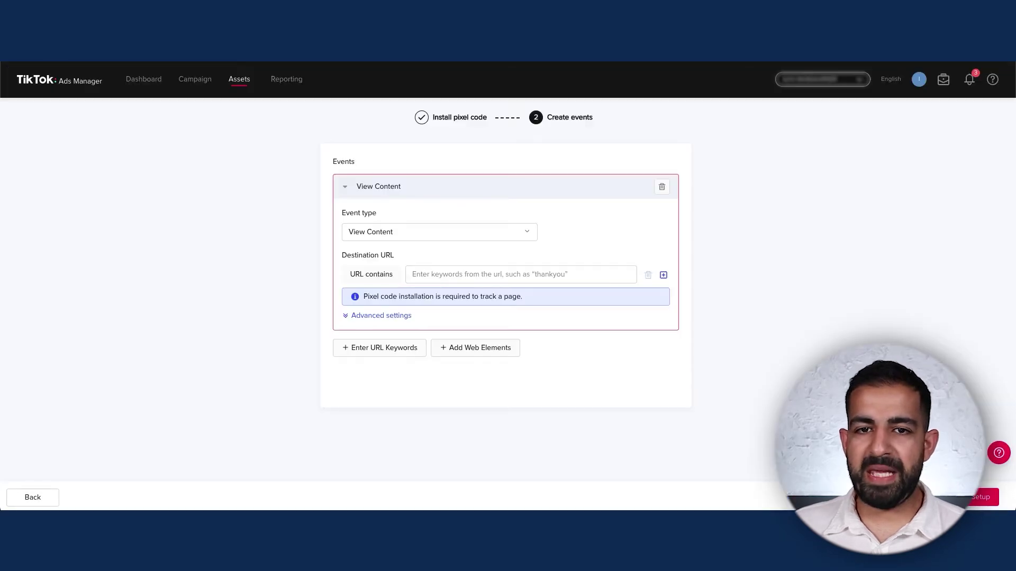
Make the View Content event match URLs containing 'peak'
left_click(632, 272)
type("peak")
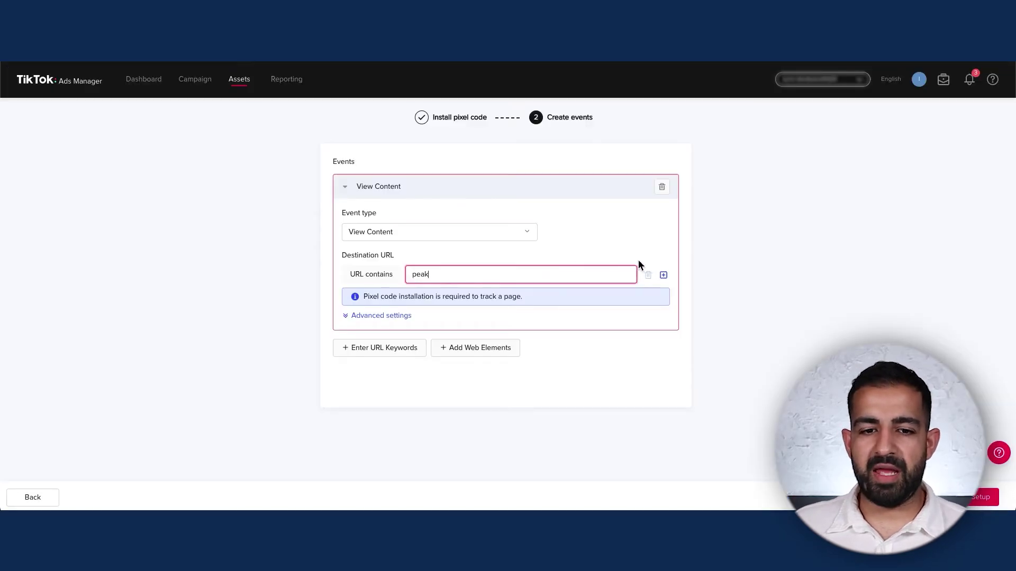
left_click(368, 240)
left_click(395, 333)
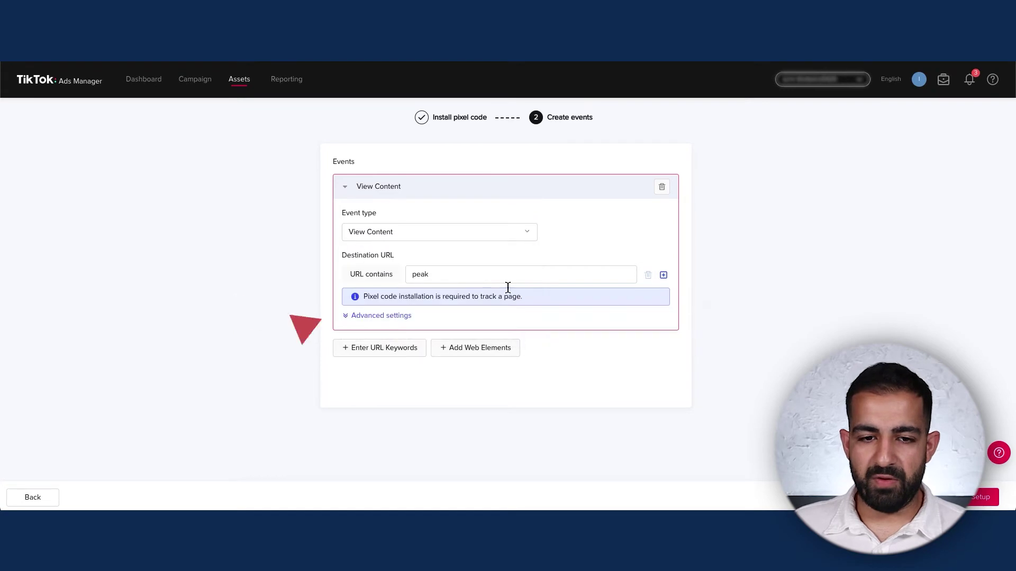
Alias the event 'landed on lead magnet page', leave the return value blank, and count it Once
left_click(397, 317)
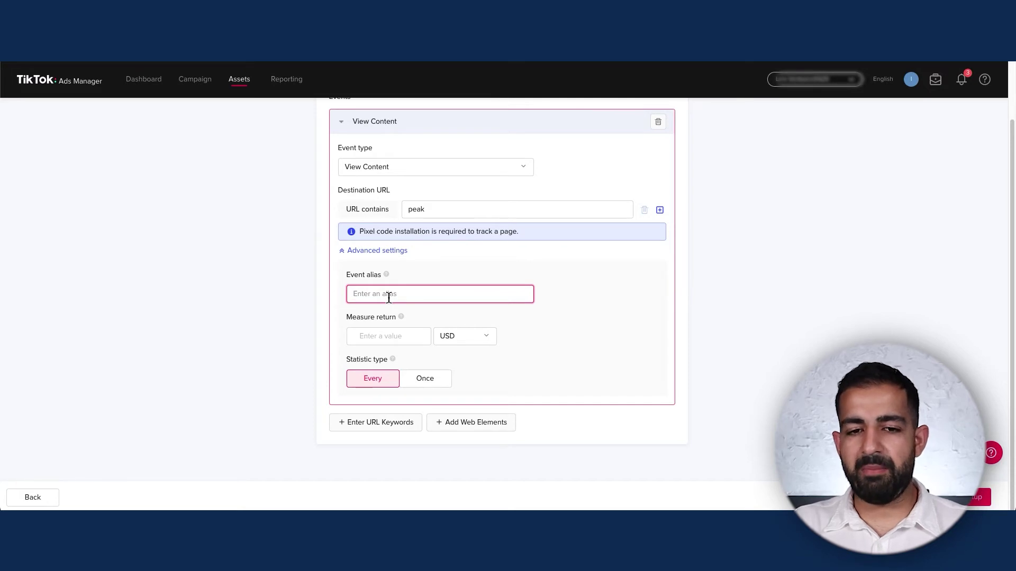
type("landed on lead magnet page")
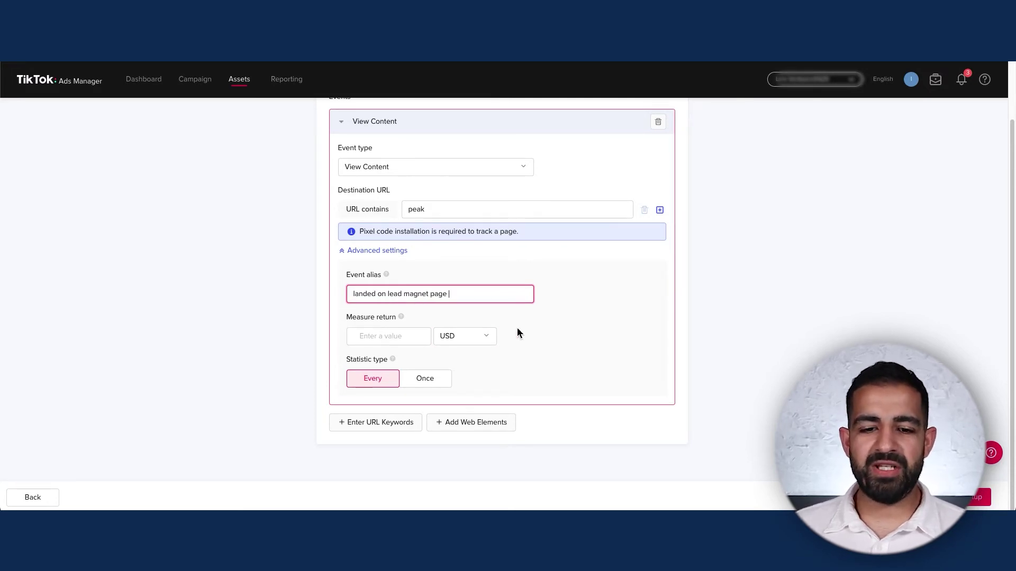
left_click(396, 338)
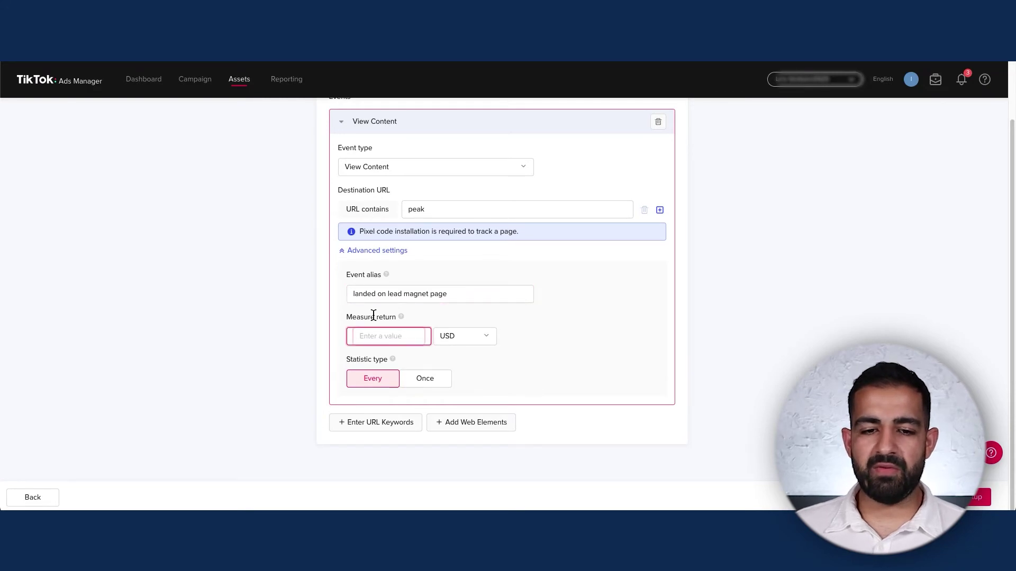
left_click(583, 327)
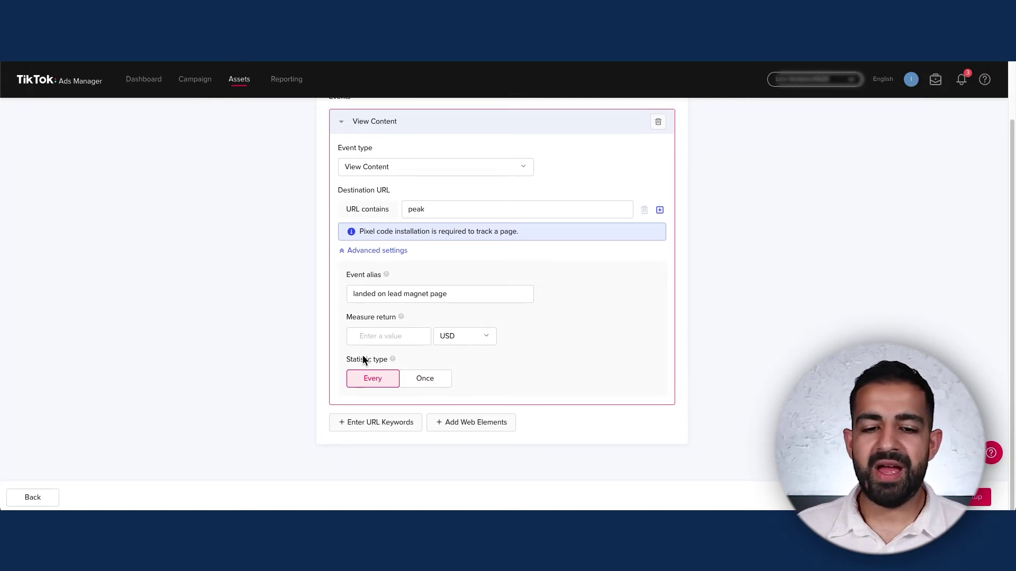
left_click(441, 383)
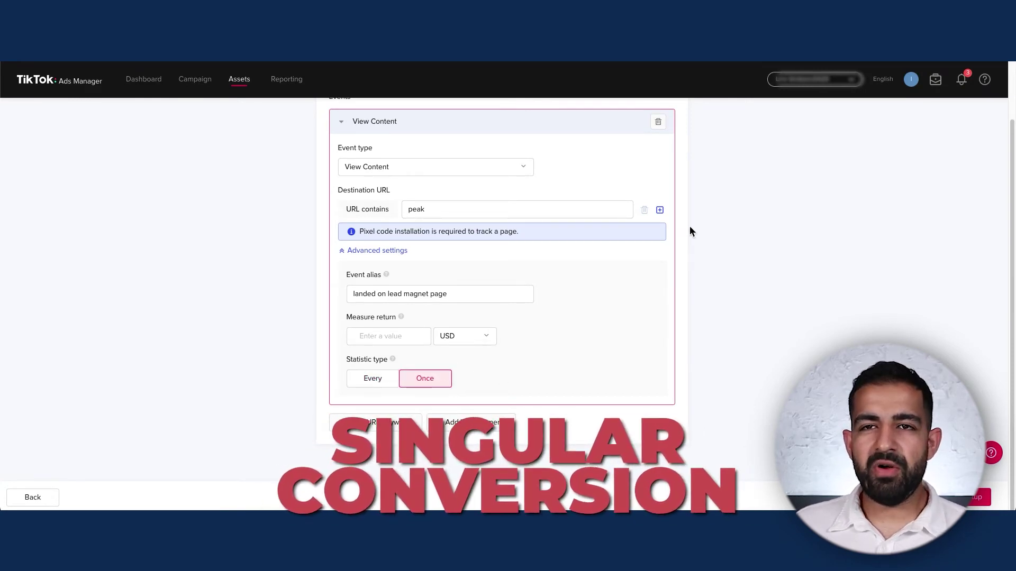
left_click(663, 213)
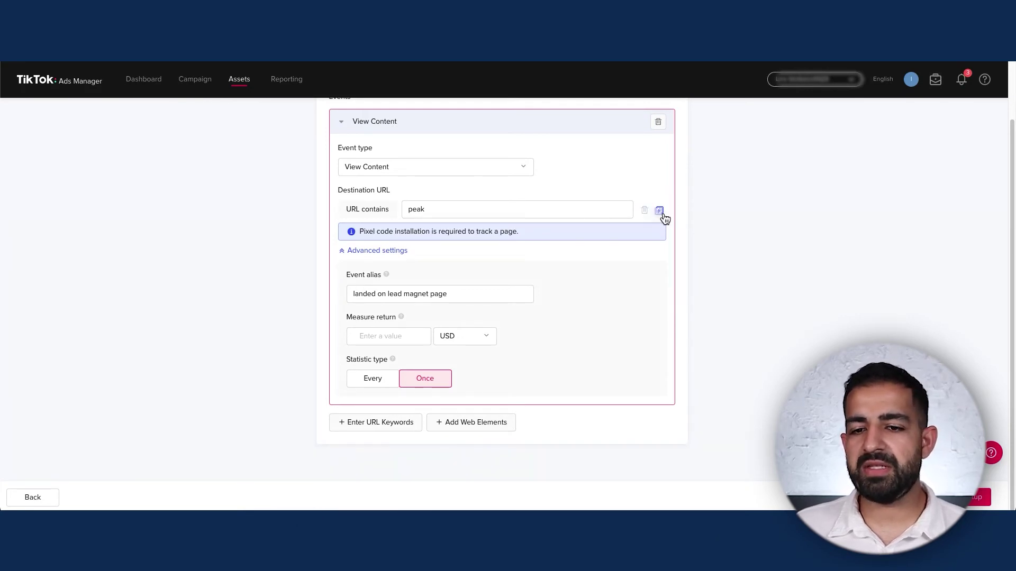
left_click(663, 213)
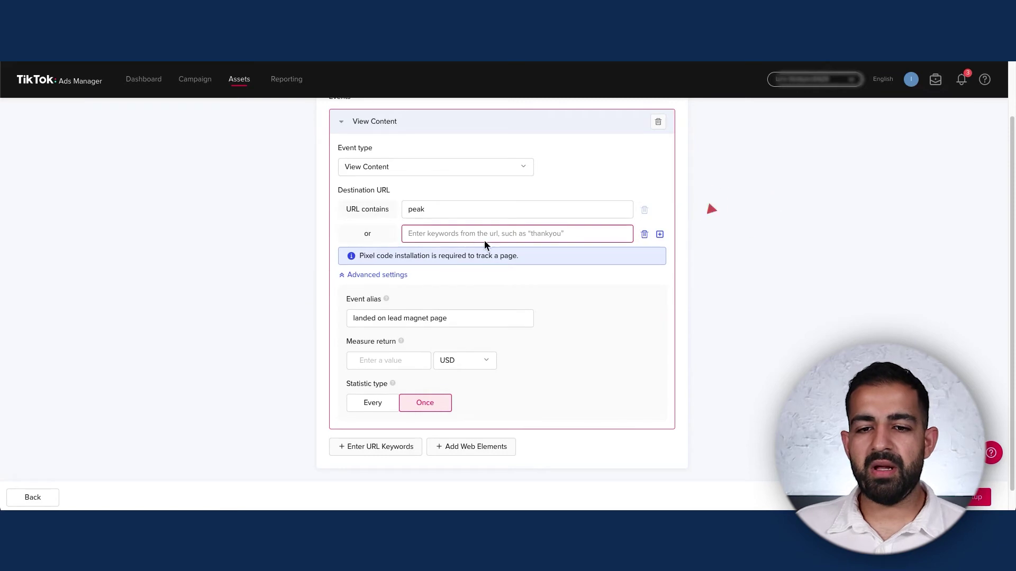
left_click(434, 233)
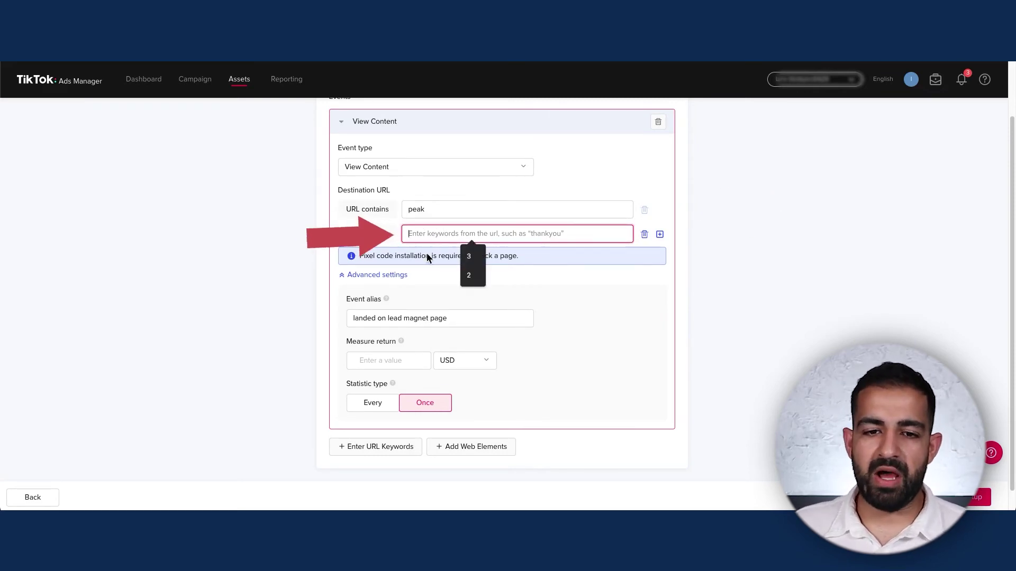
left_click(363, 238)
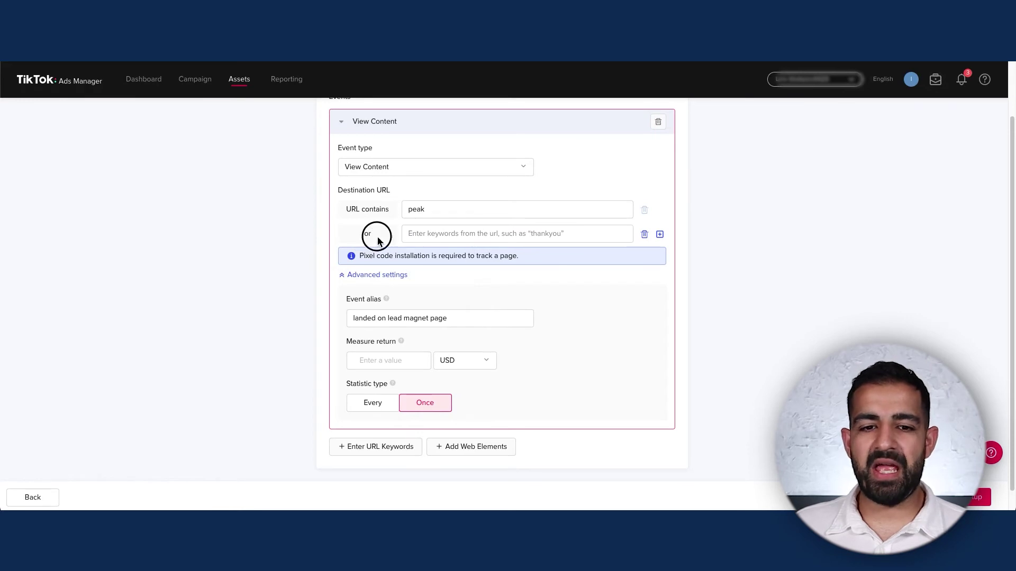
double_click(366, 235)
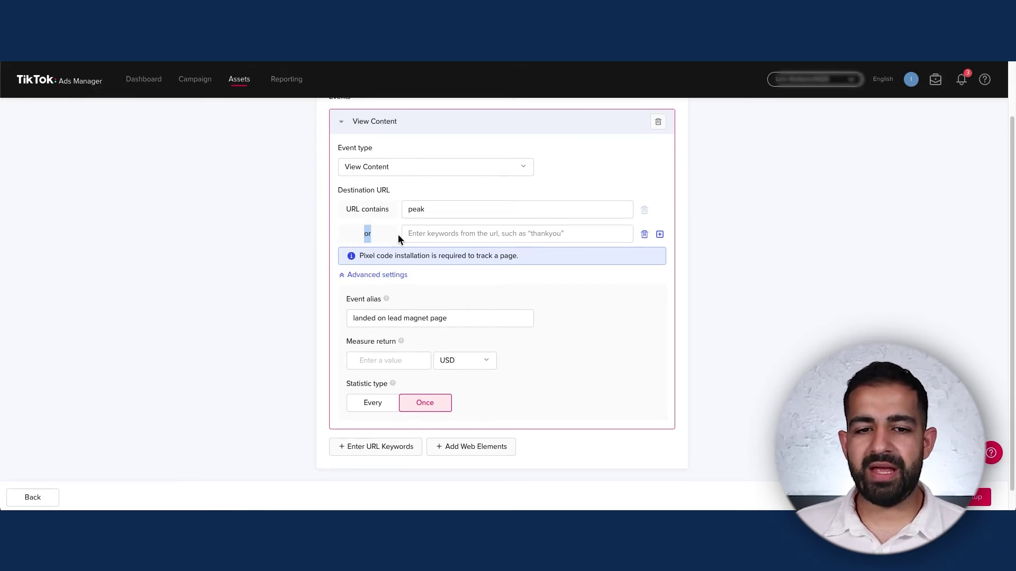
left_click(431, 208)
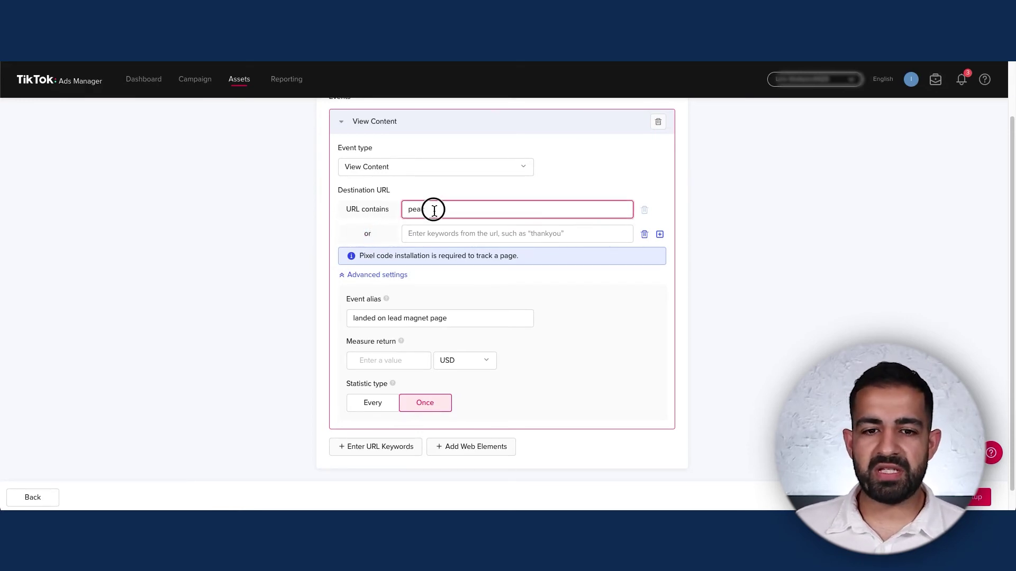
left_click(448, 236)
left_click(454, 237)
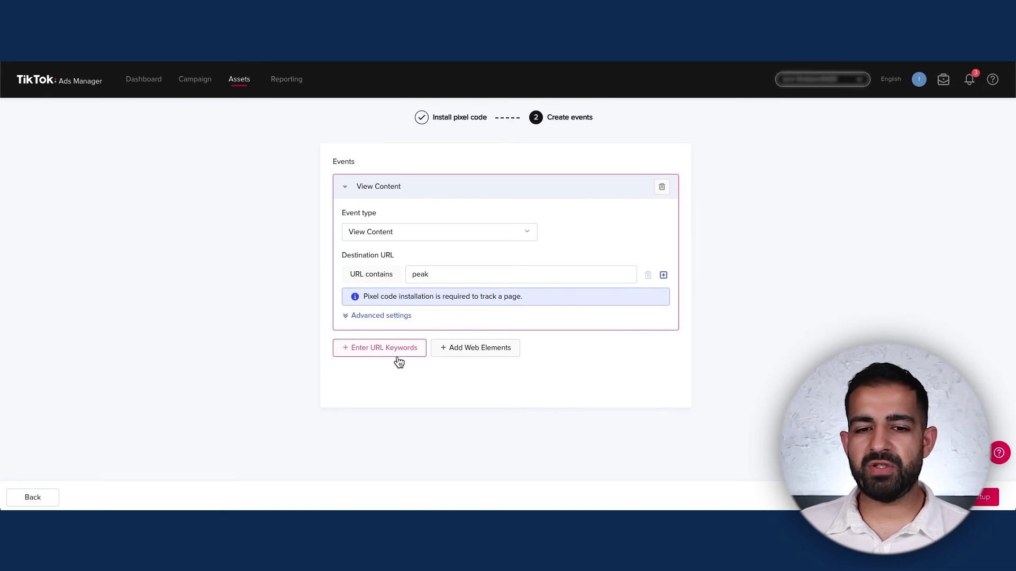
Add a second URL keyword event with Submit Form as its event type
left_click(398, 355)
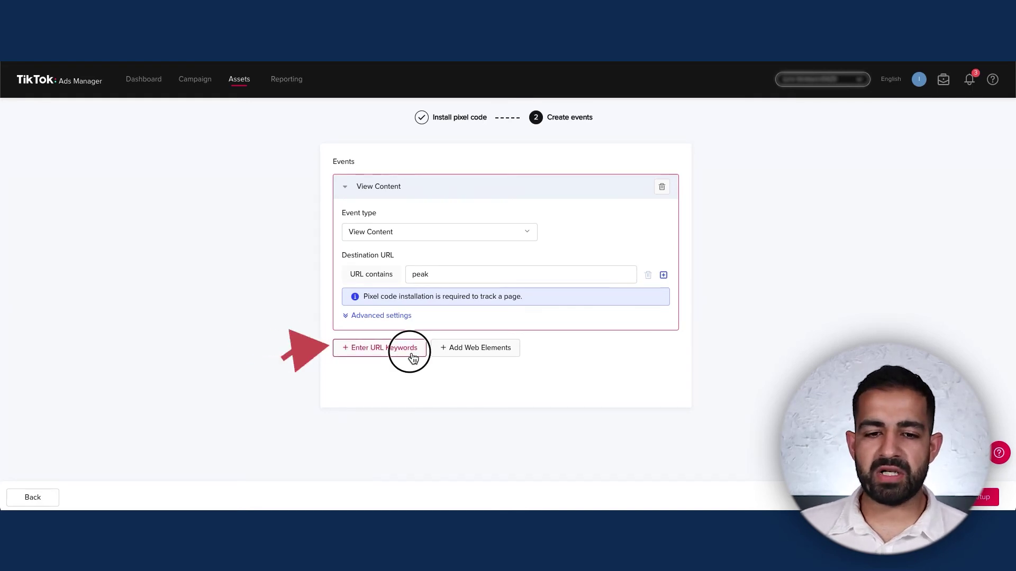
left_click(412, 353)
left_click(442, 265)
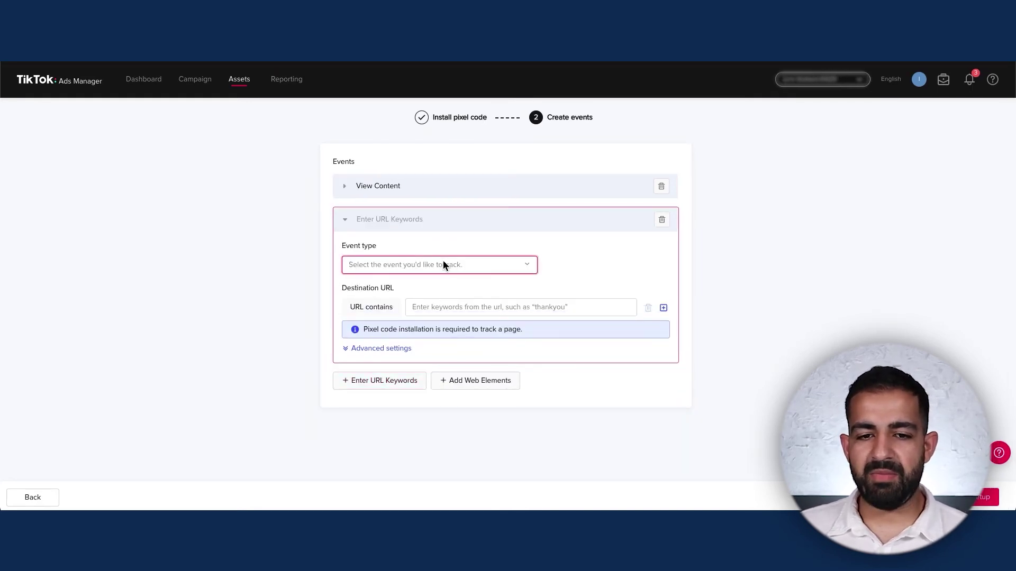
scroll(470, 298, "down", 3)
scroll(470, 297, "down", 5)
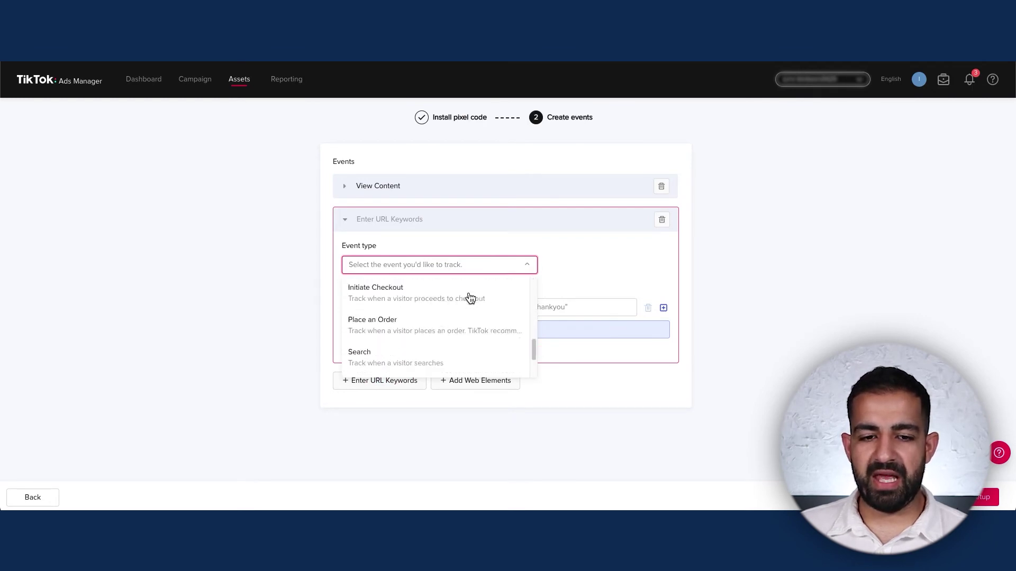
left_click(454, 334)
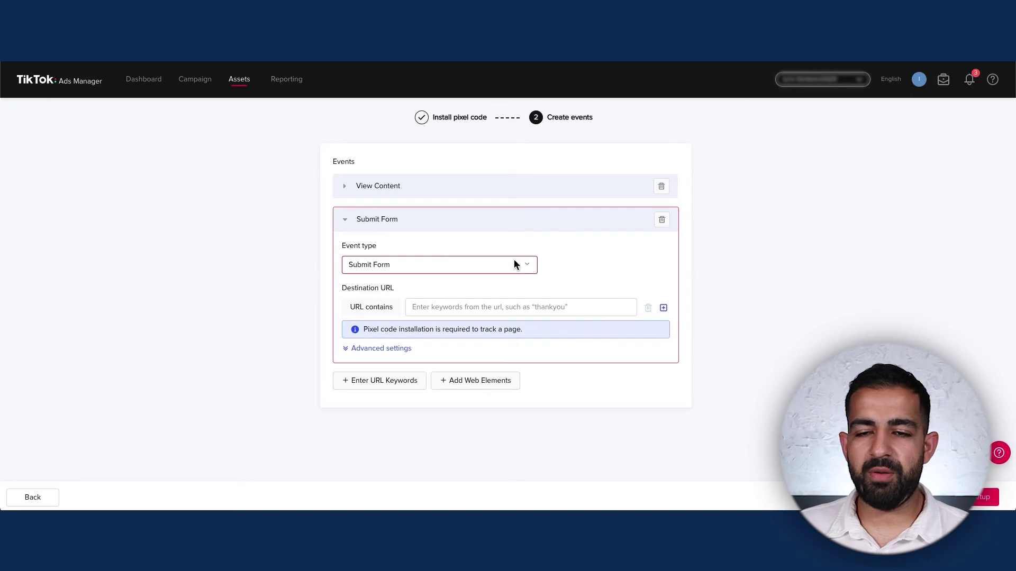
Make Submit Form fire on URLs containing 'peak-thank' and expand its advanced settings
left_click(492, 309)
type("peak-thank")
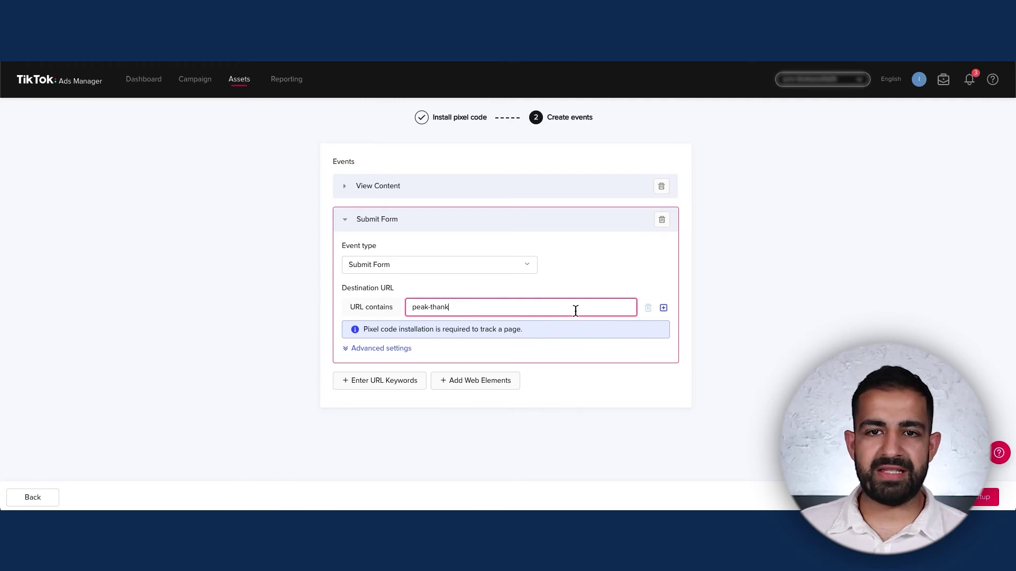
left_click(381, 349)
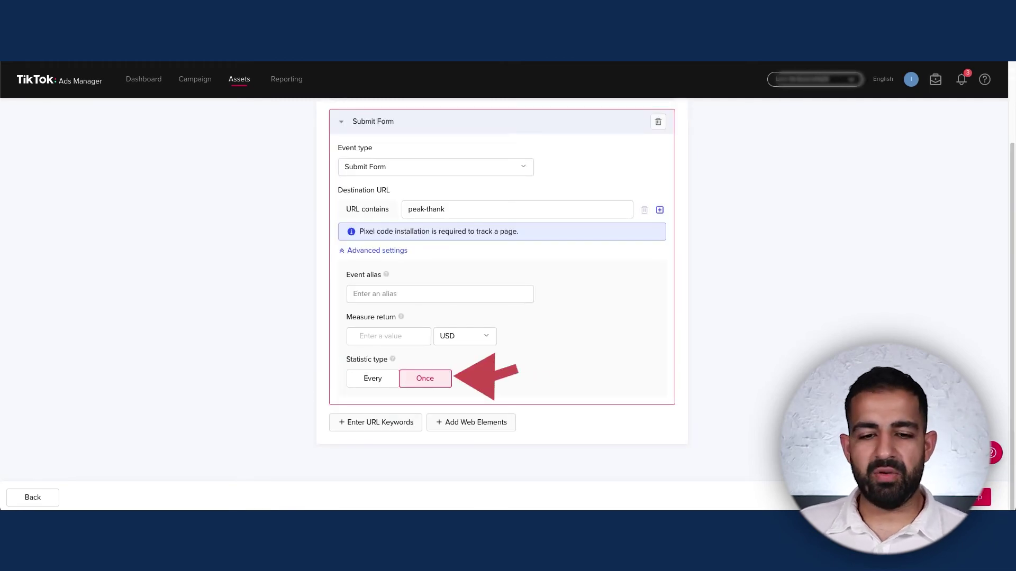
scroll(554, 313, "up", 3)
scroll(554, 314, "down", 2)
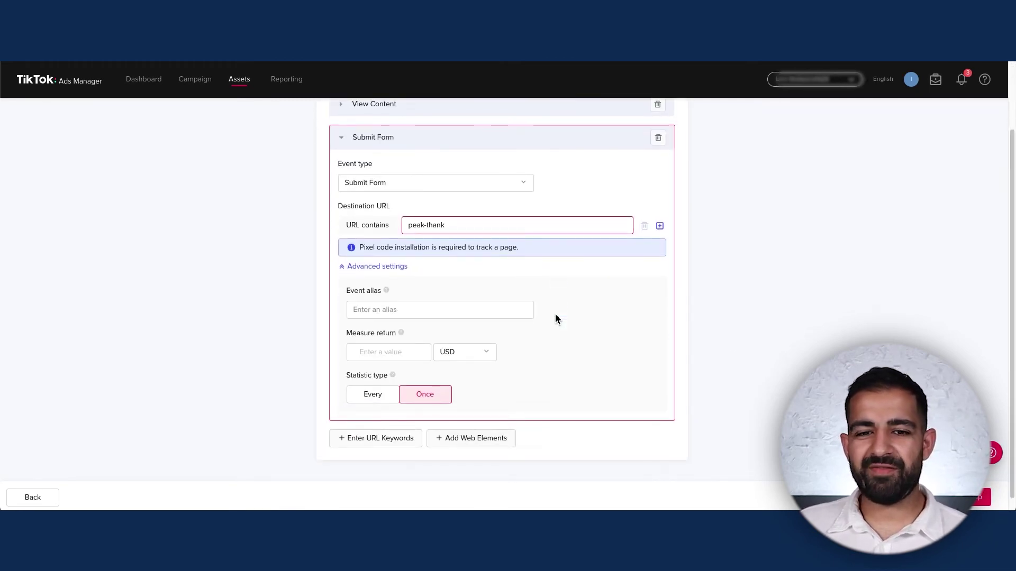
scroll(497, 203, "up", 1)
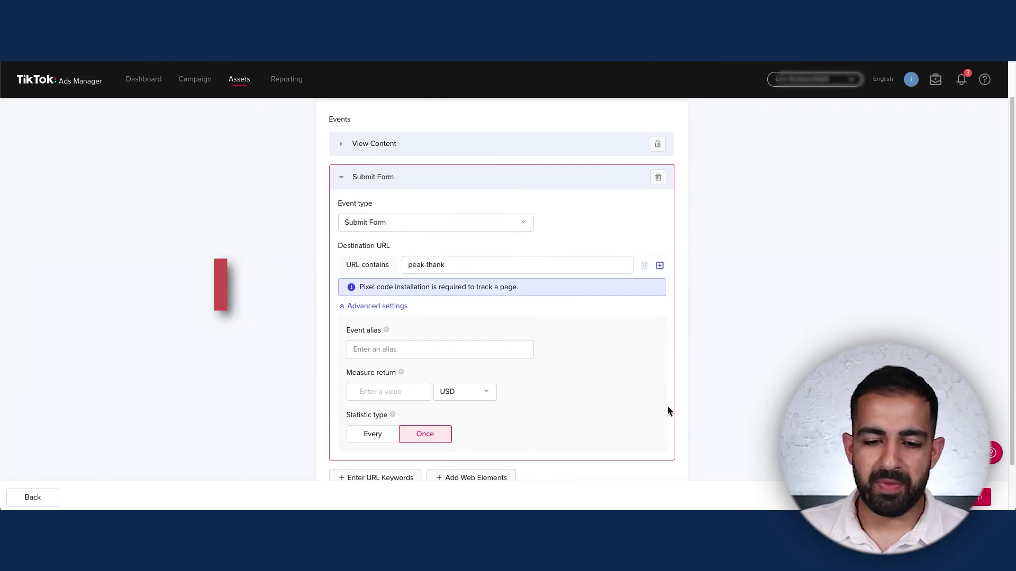
scroll(668, 411, "down", 2)
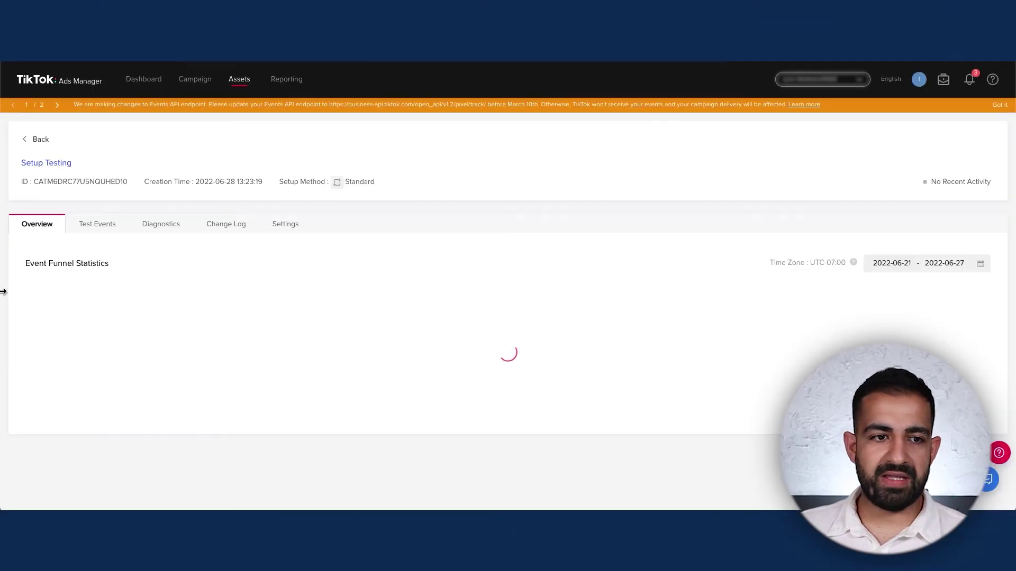
Match the pixel ID, then check Page View, View Content and Submit Form details in Pixel Helper
left_click_drag(34, 183, 47, 184)
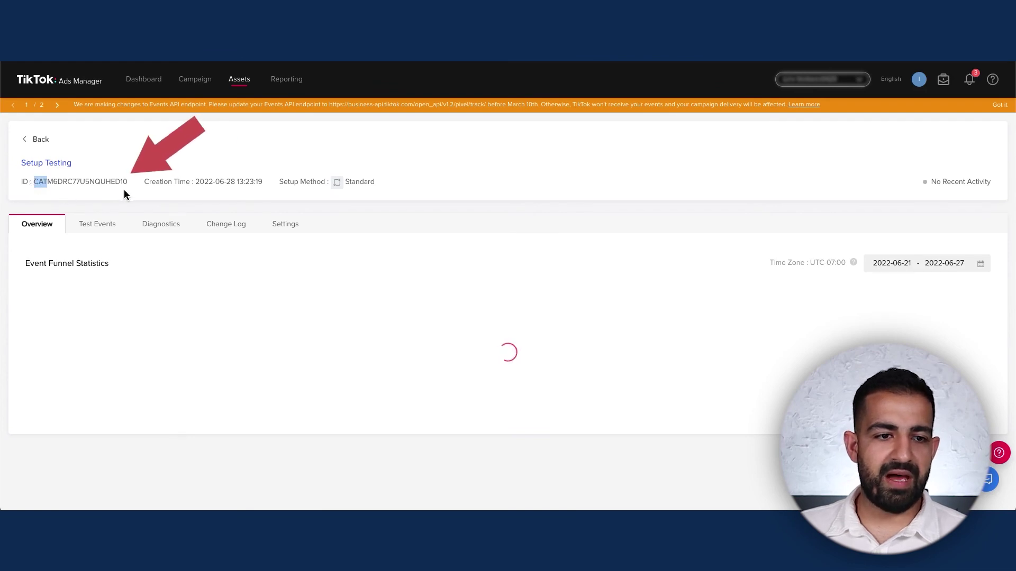
left_click_drag(128, 182, 114, 183)
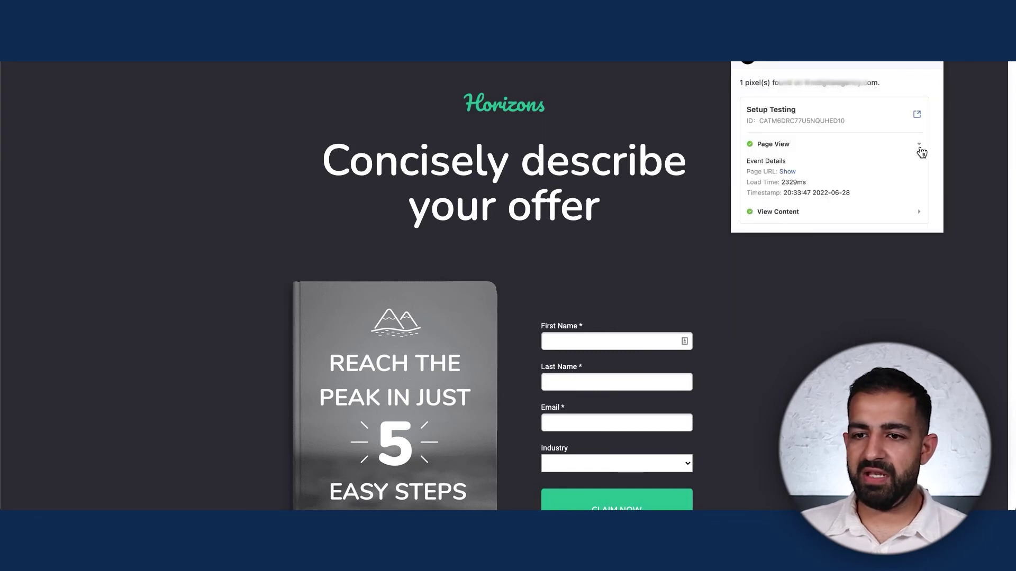
left_click(927, 214)
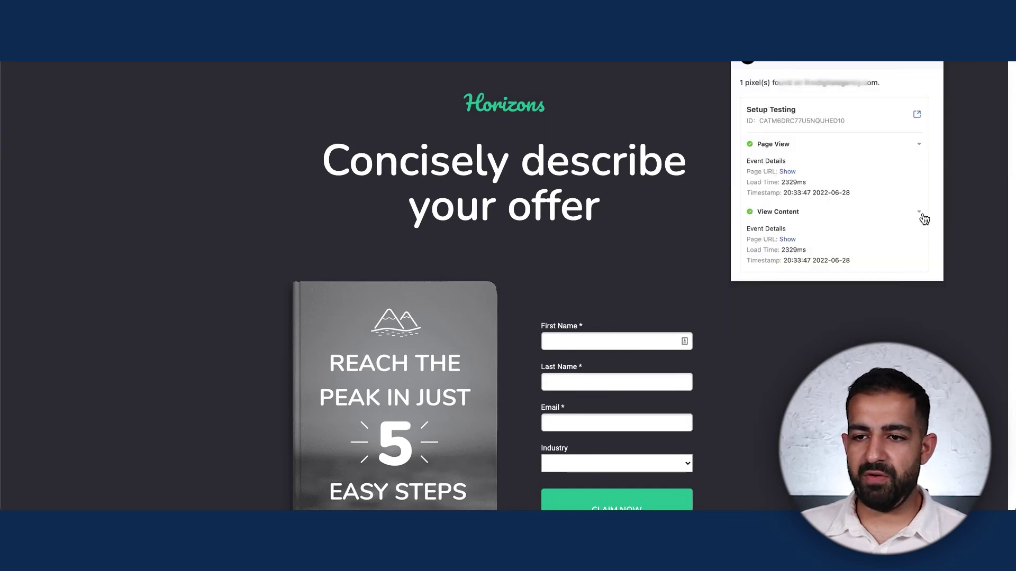
left_click(826, 361)
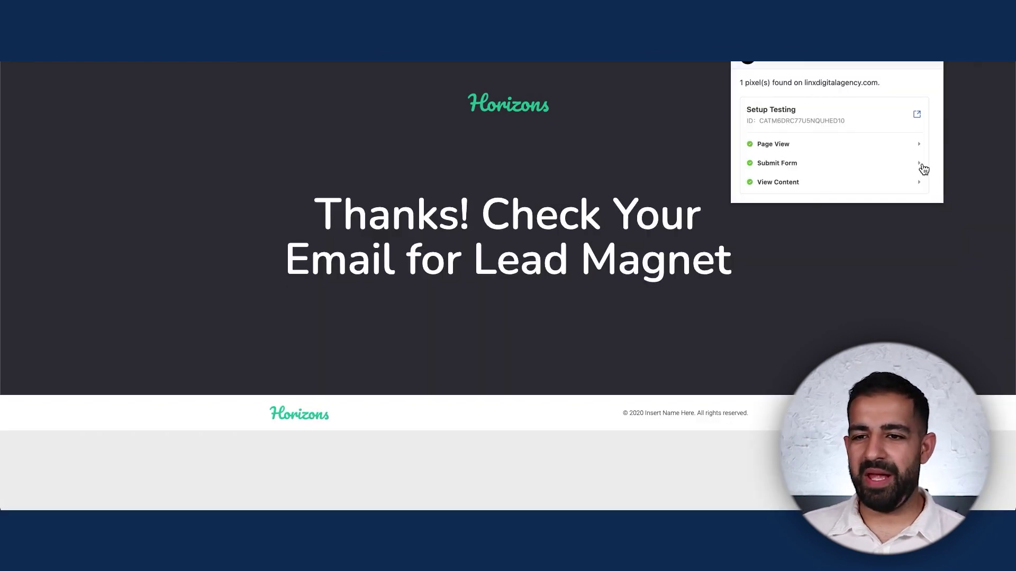
left_click(921, 165)
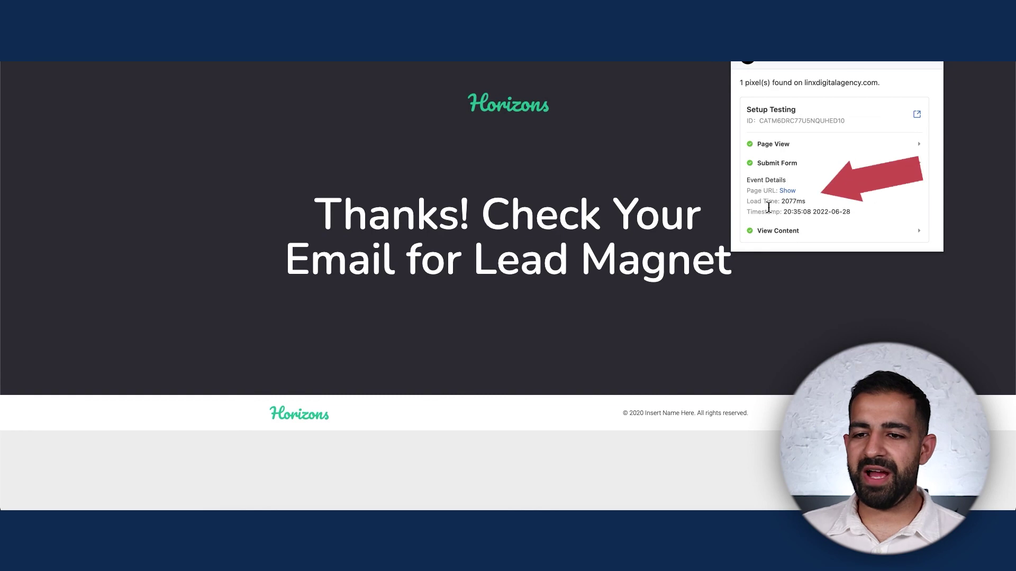
left_click(540, 177)
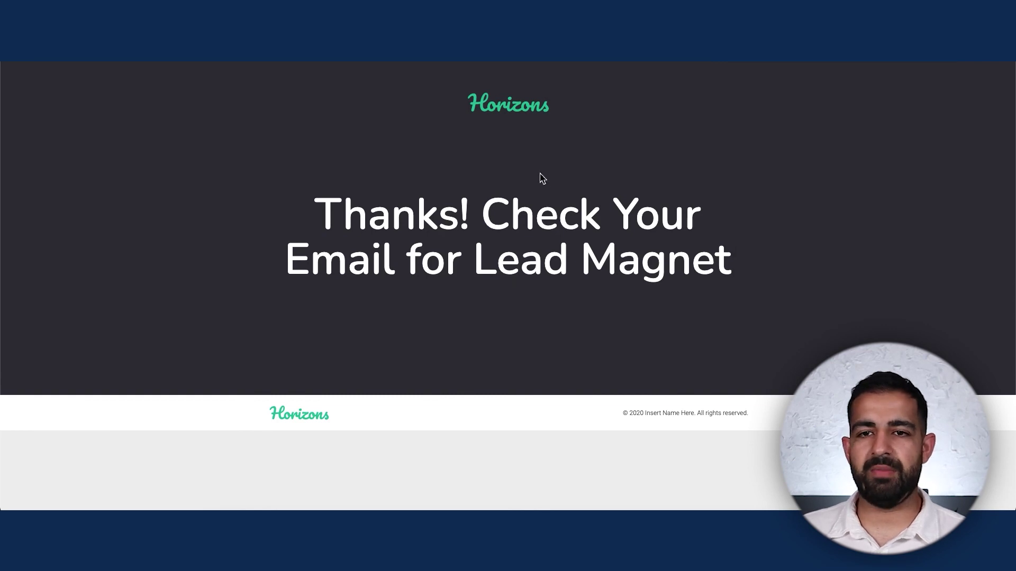